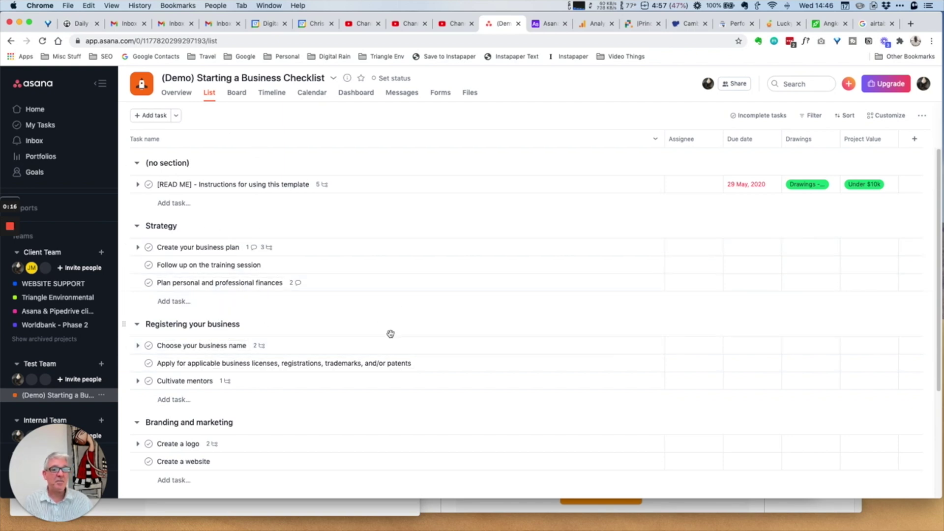
Glance over the Asana checklist, then look at the Asana Comparison table in Airtable
scroll(405, 291, "down", 4)
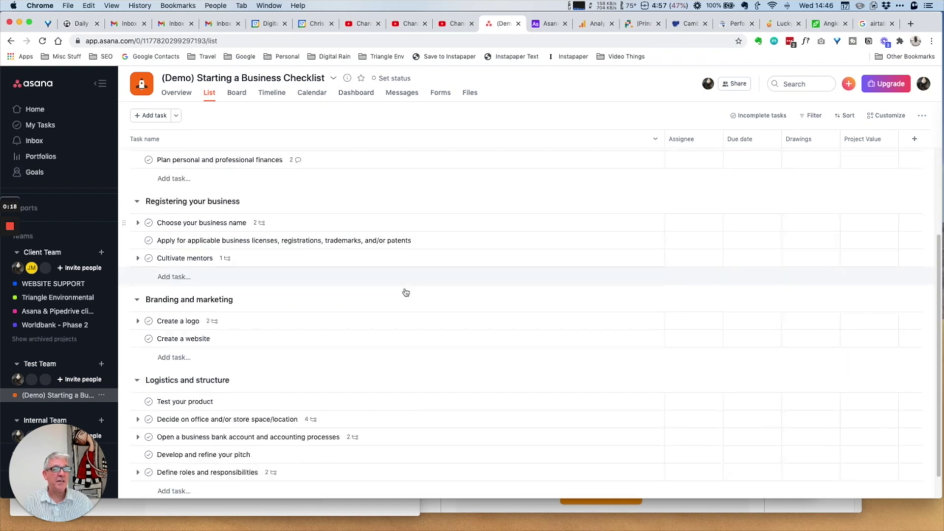
scroll(405, 292, "up", 4)
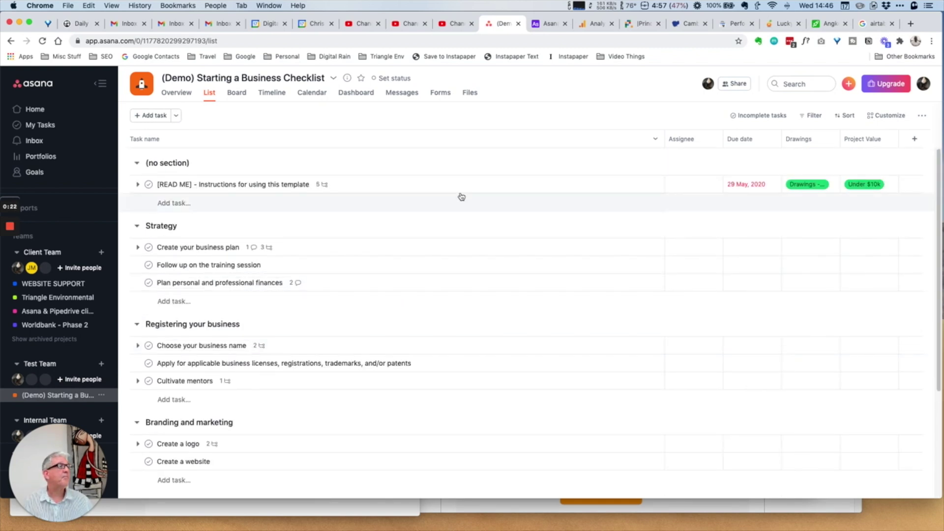
left_click(546, 24)
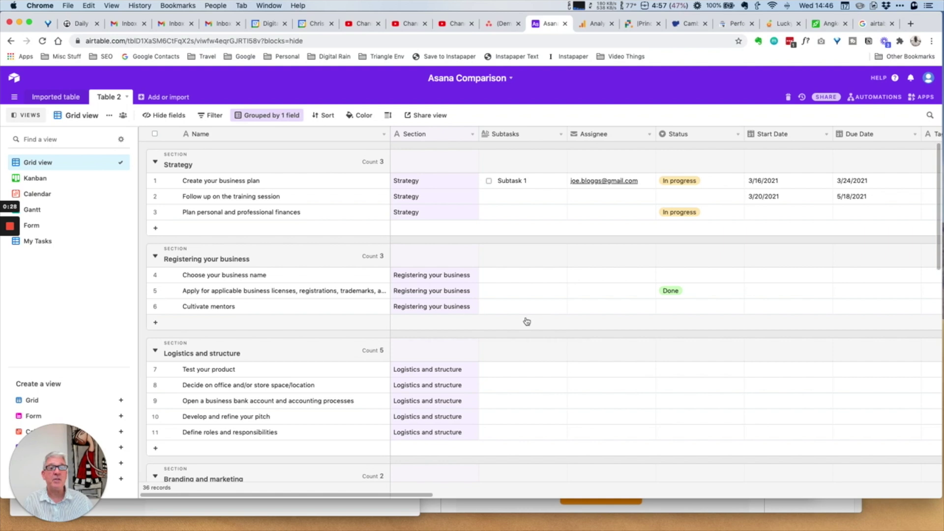
Check the project menu's Export/Print options (CSV, JSON, Print) in Asana, then return to Airtable
left_click(501, 24)
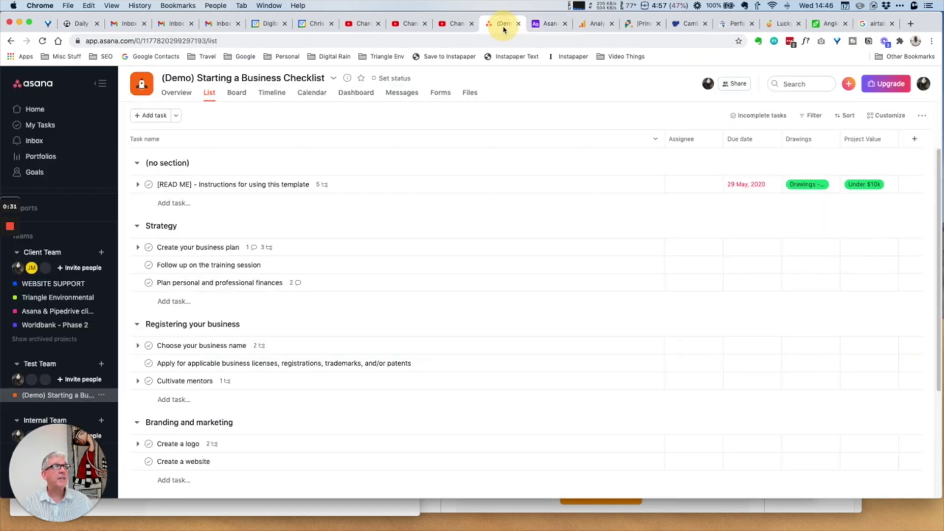
left_click(333, 77)
mouse_move(369, 227)
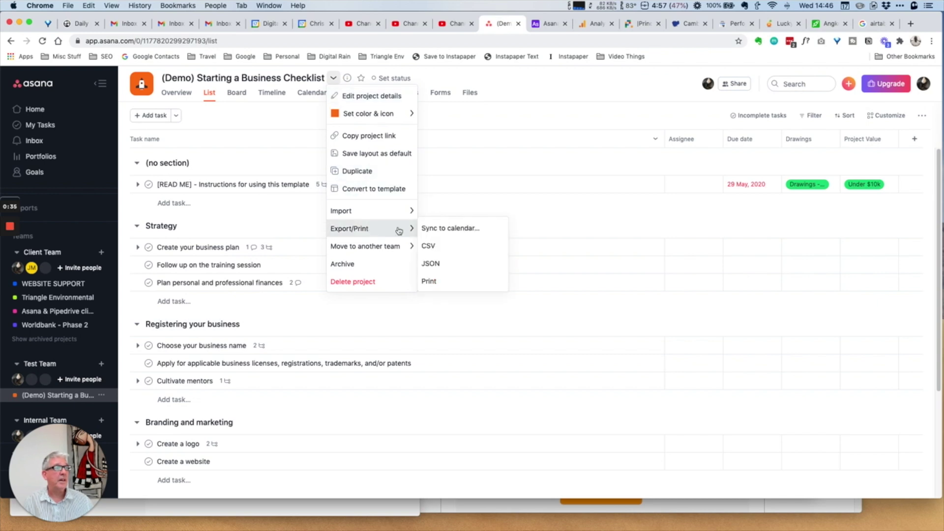
left_click(552, 26)
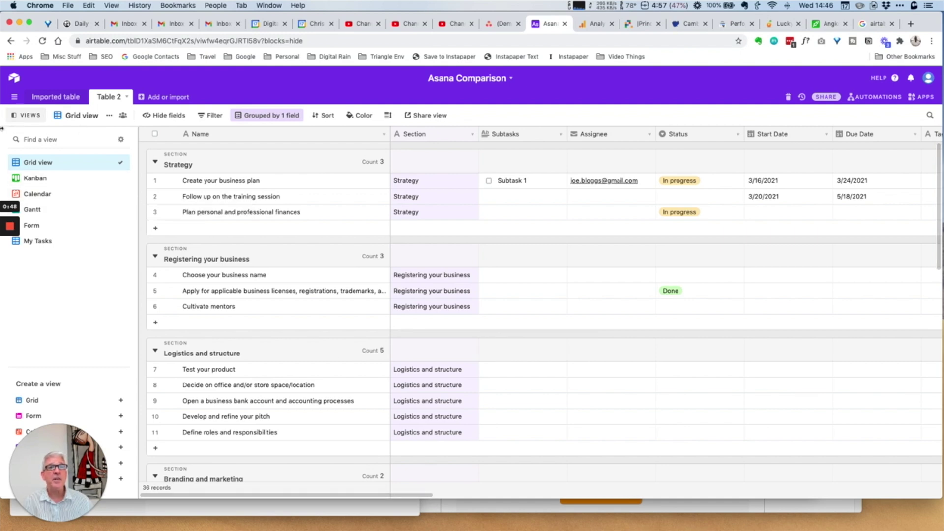
Back in Asana, expand the READ ME task to reveal its five tip subtasks
left_click_drag(1, 129, 27, 125)
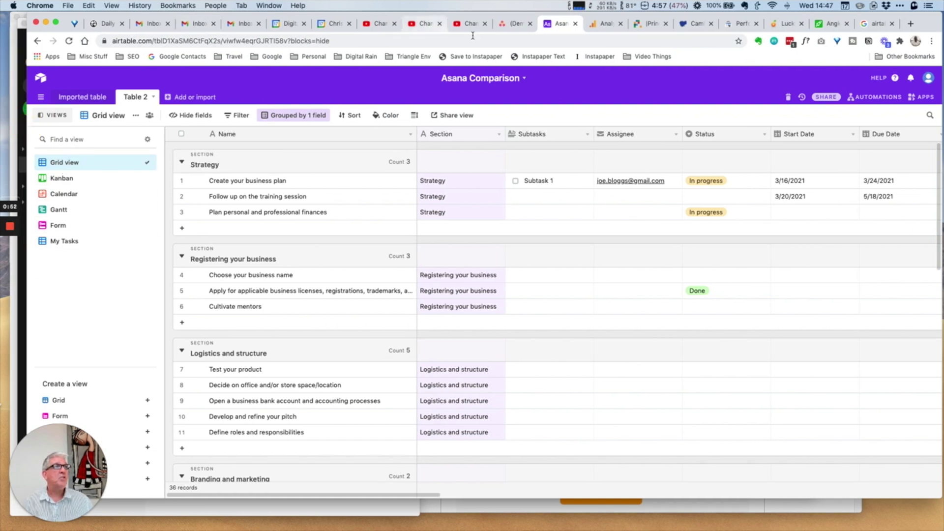
left_click(512, 24)
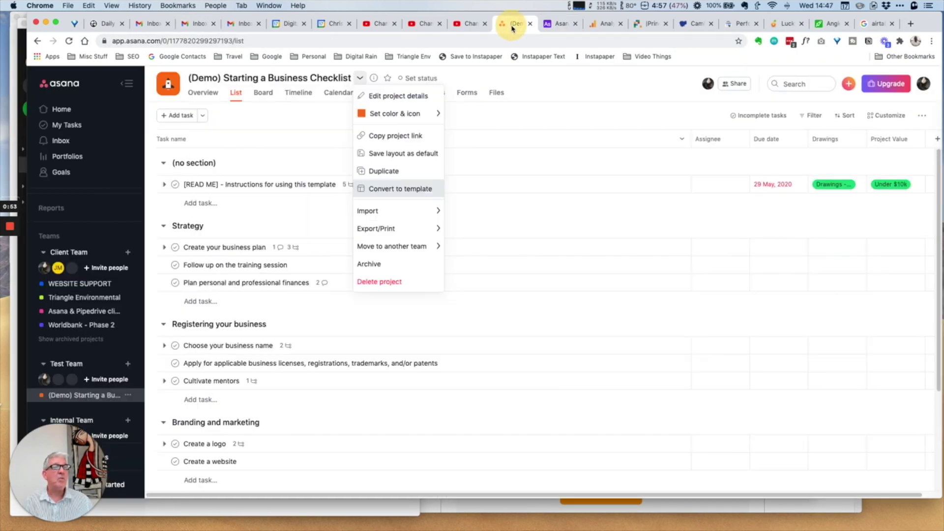
left_click(575, 329)
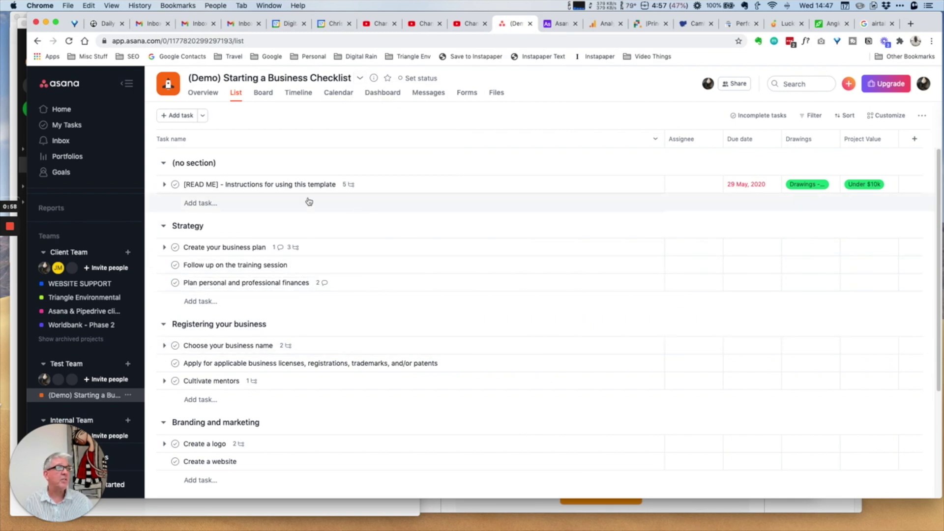
left_click(165, 184)
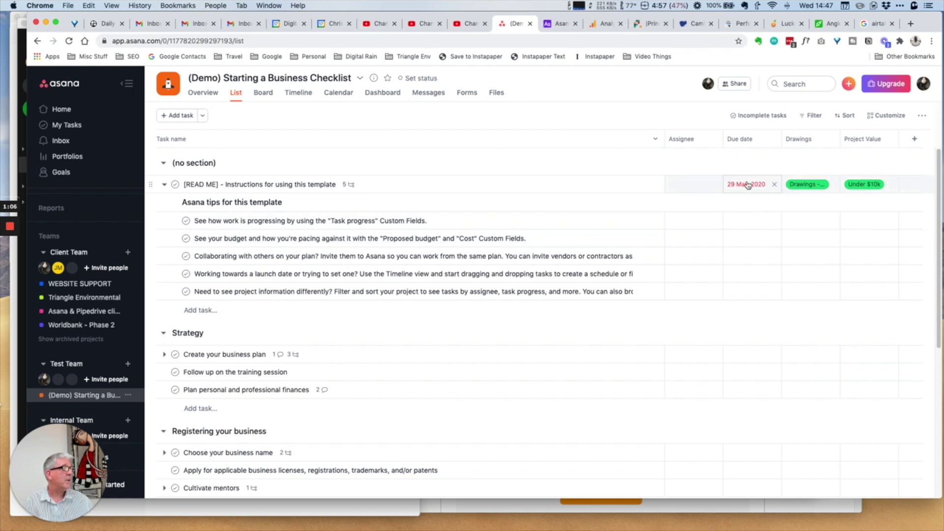
Open the READ ME task's details and read through them before returning to Airtable
left_click(645, 190)
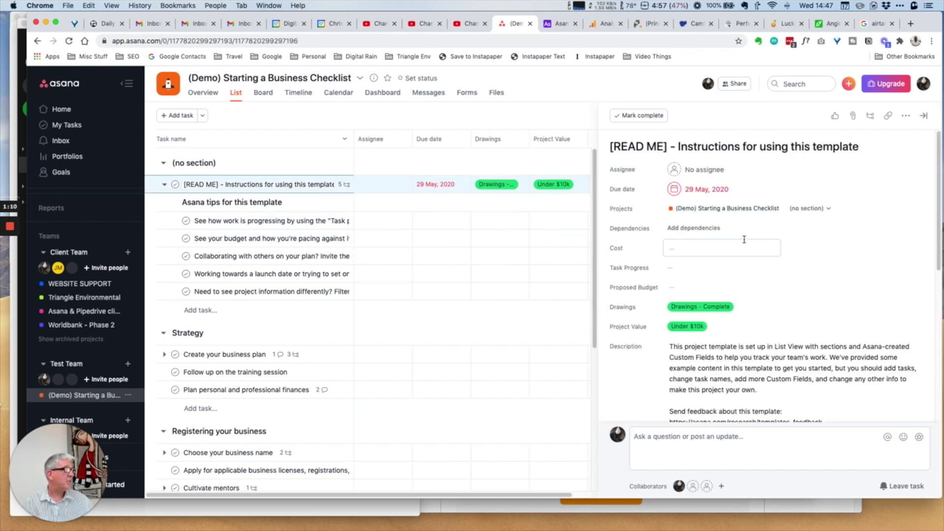
scroll(746, 270, "down", 2)
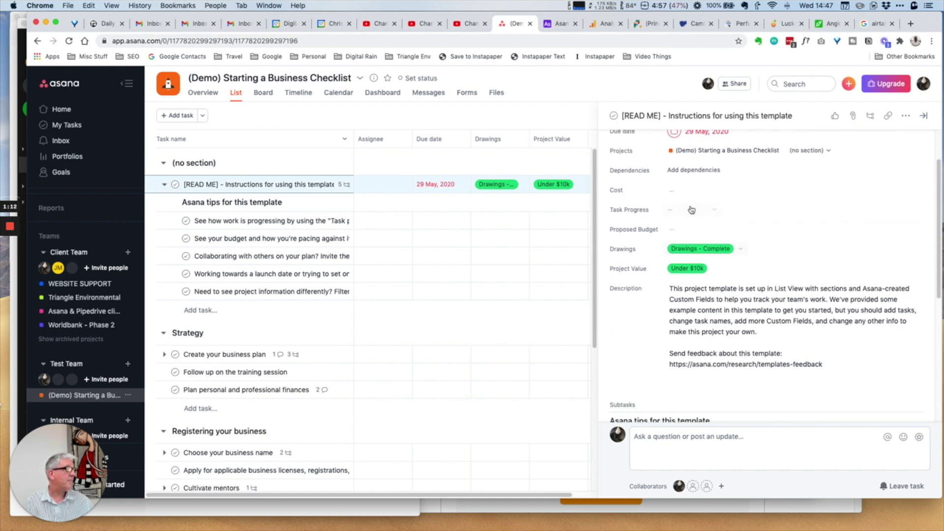
scroll(726, 293, "down", 2)
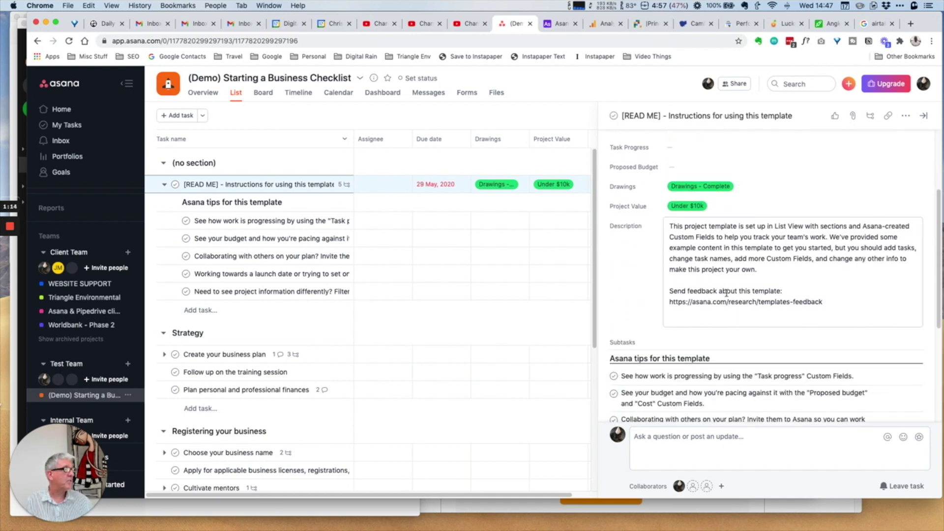
scroll(702, 265, "up", 4)
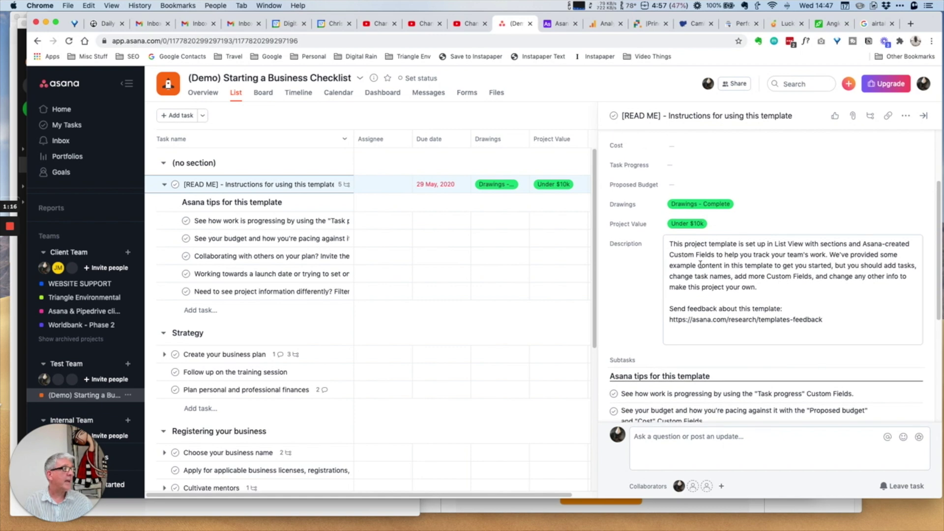
left_click(562, 27)
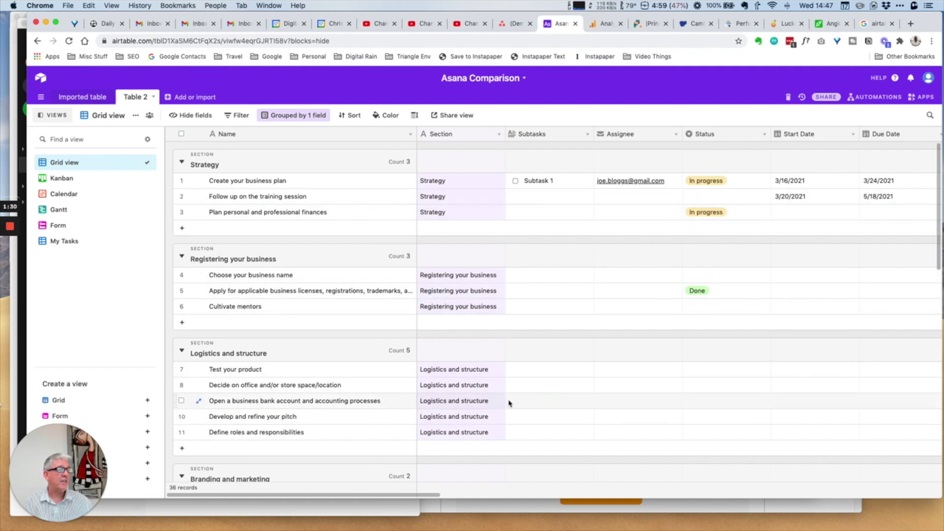
Scroll Table 2's imported rows down to the (Empty) section group and inspect the Subtasks field's options
scroll(506, 401, "down", 5)
scroll(505, 401, "down", 2)
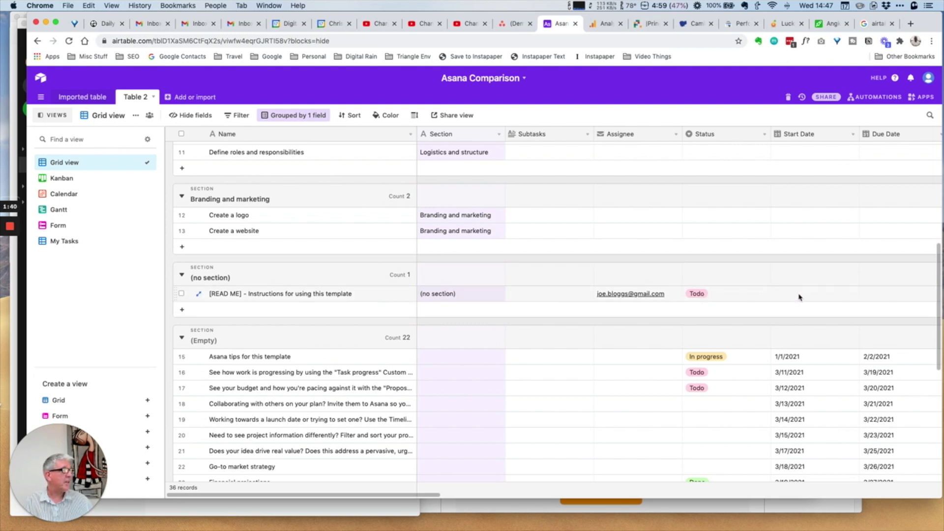
scroll(782, 291, "down", 5)
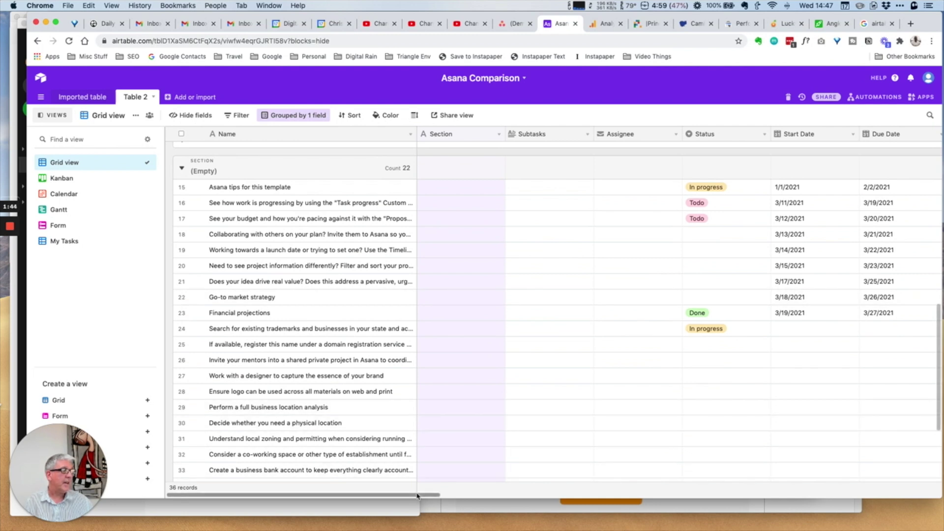
left_click_drag(418, 494, 644, 504)
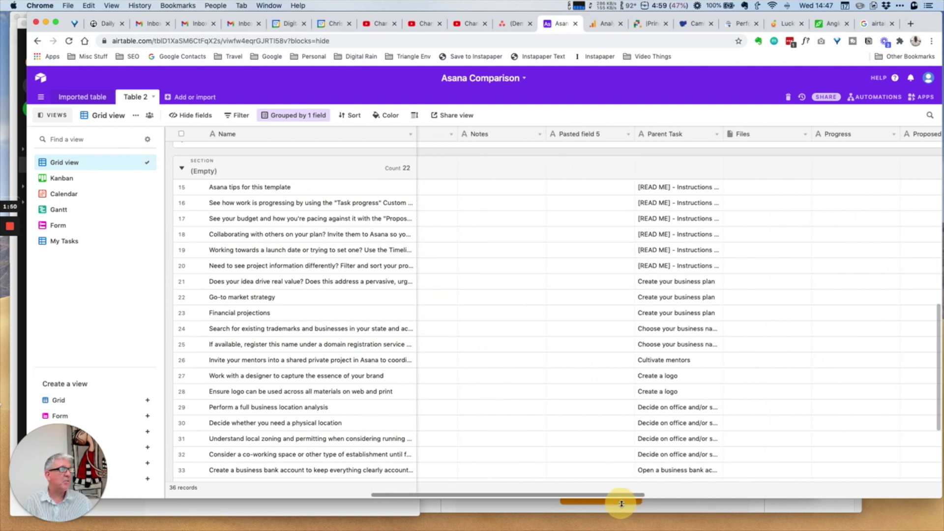
left_click_drag(621, 503, 338, 498)
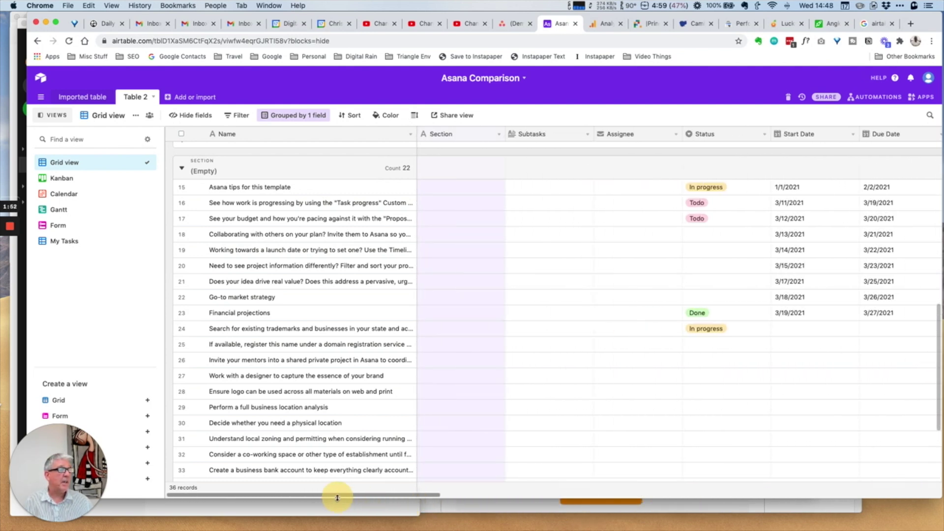
left_click(586, 134)
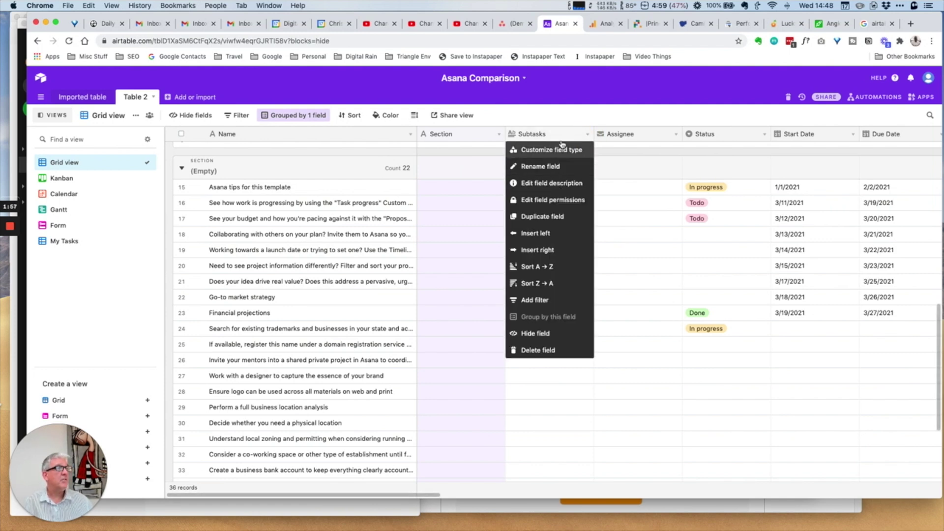
left_click(570, 108)
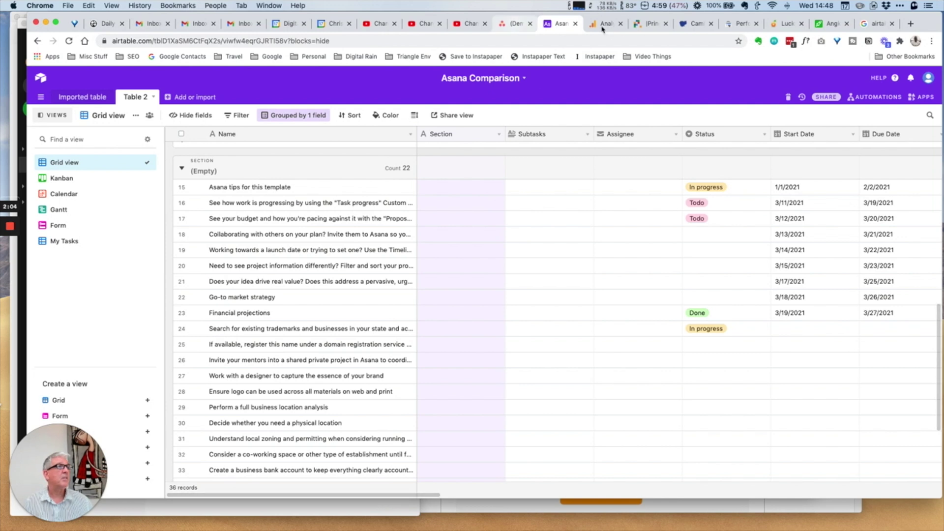
Close the READ ME details, switch Asana to Board view and open 'Apply for applicable business licenses'
left_click(521, 28)
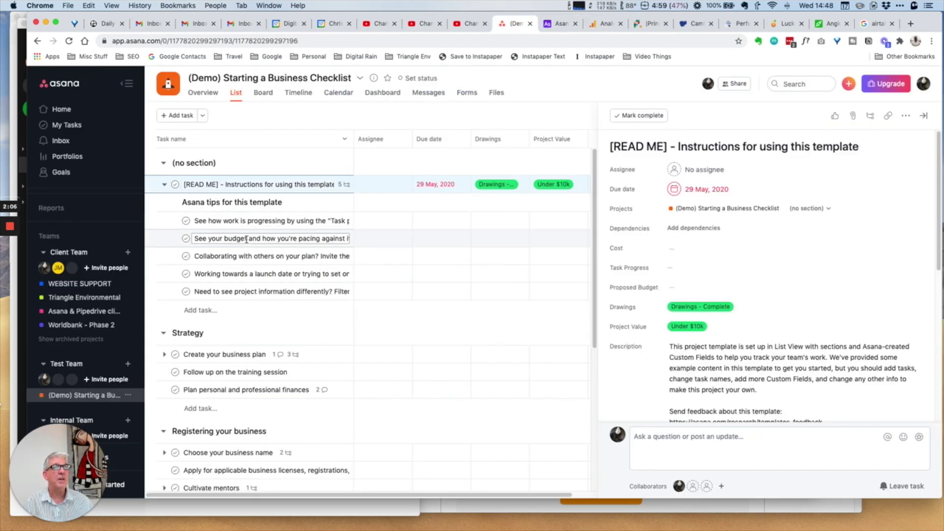
left_click(925, 116)
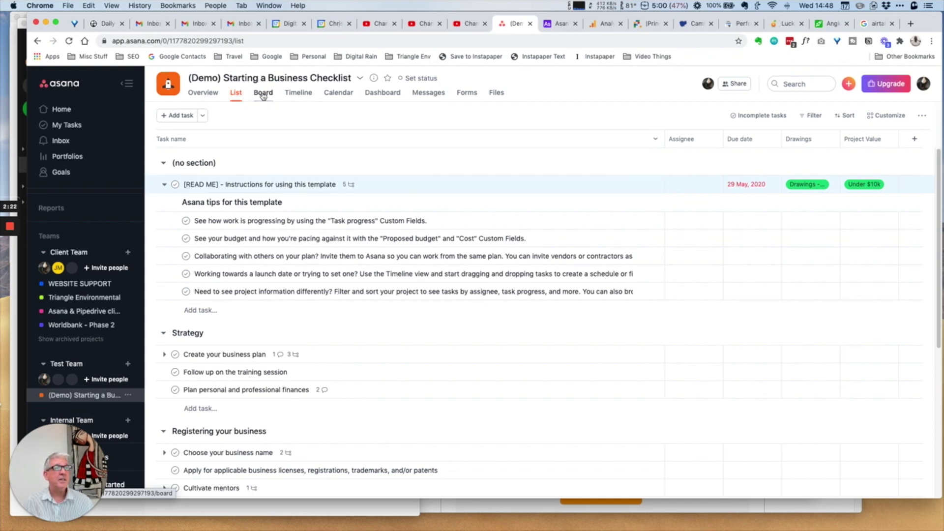
left_click(263, 93)
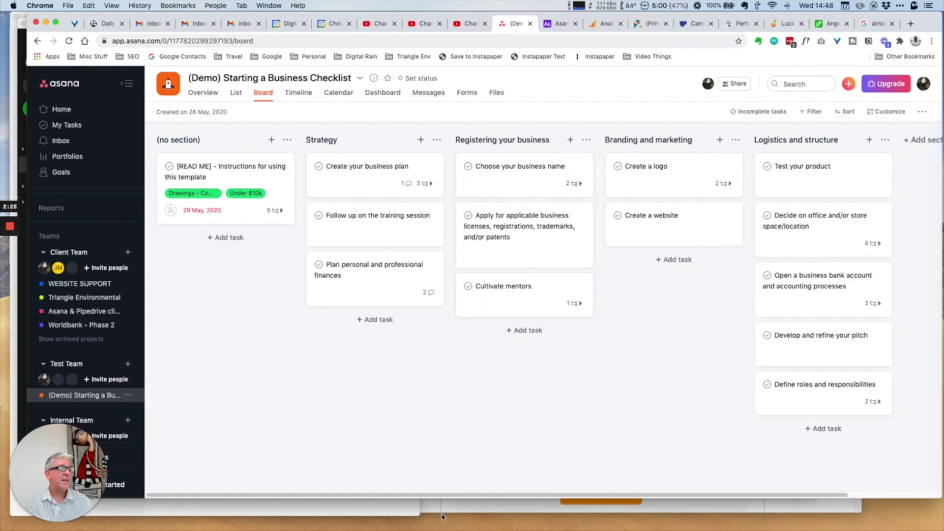
left_click_drag(445, 496, 531, 499)
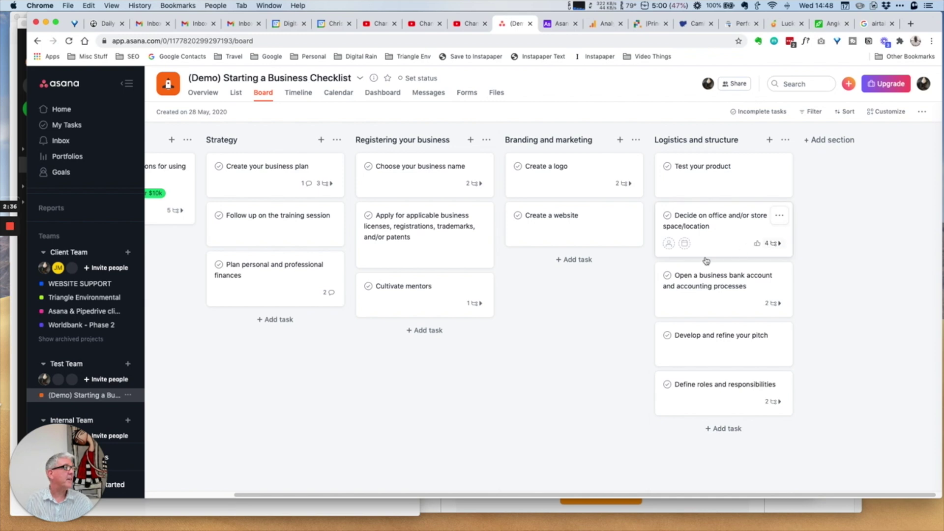
left_click(412, 220)
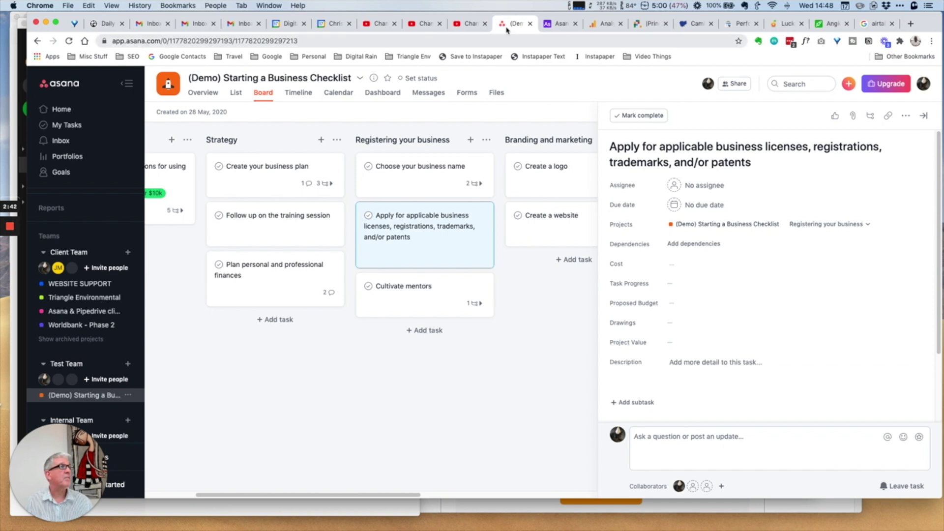
Show the Airtable table as a Kanban board and move 'Collaborating with others' into In progress
left_click(564, 27)
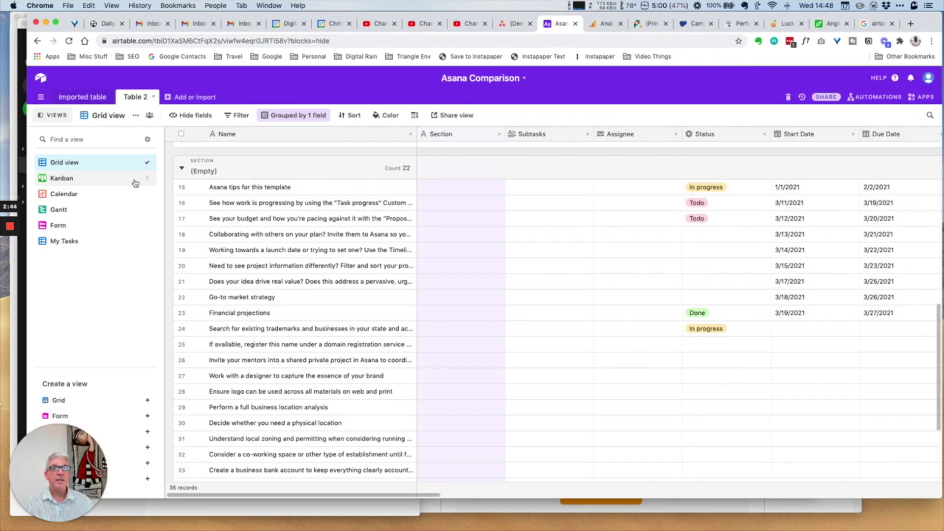
left_click(63, 177)
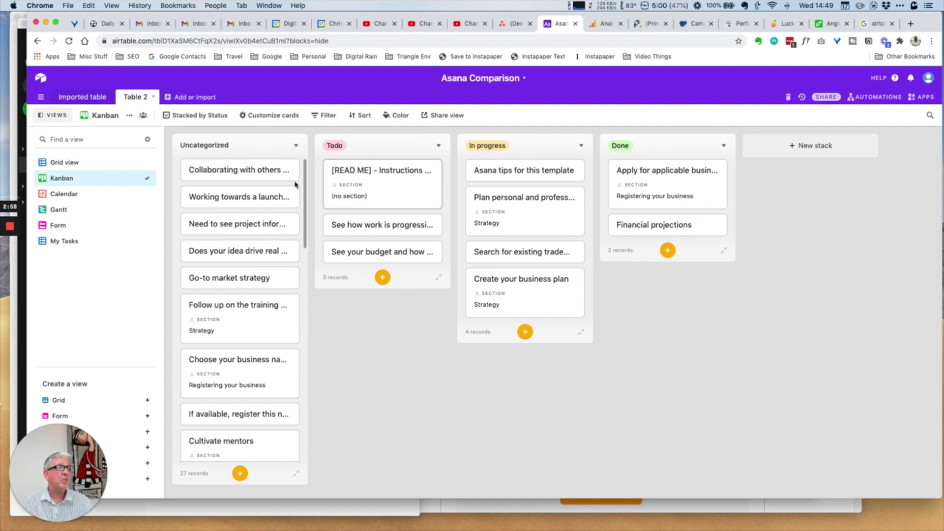
left_click_drag(255, 169, 550, 197)
Drag 'Follow up on the training session' from Strategy into the Registering your business column
left_click(516, 26)
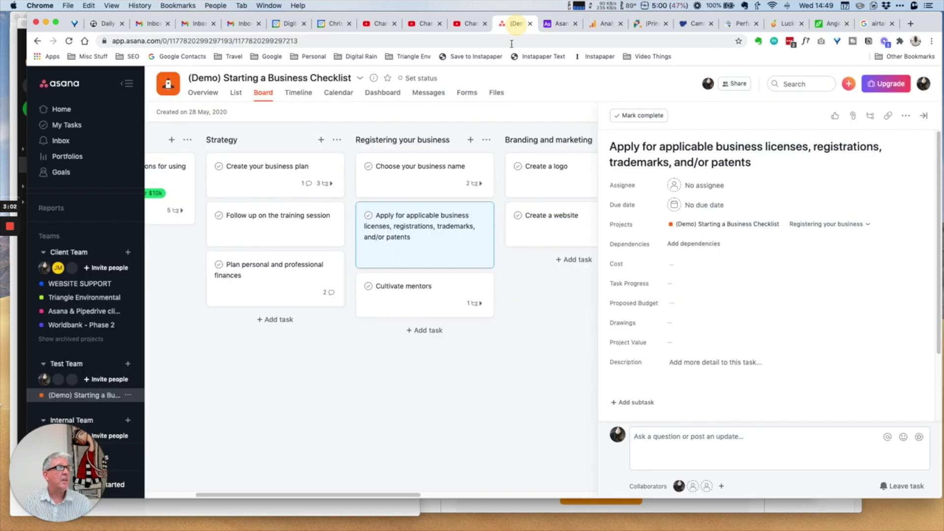
left_click_drag(261, 218, 436, 282)
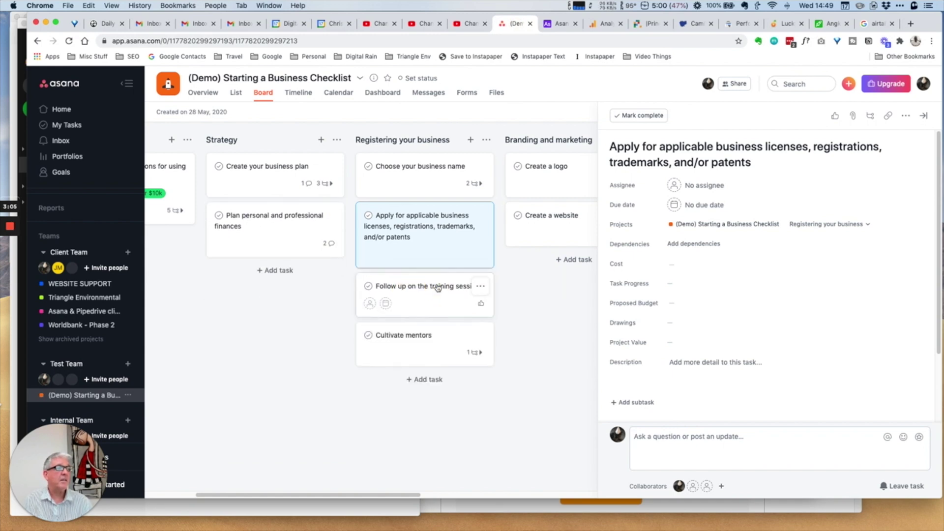
left_click(558, 26)
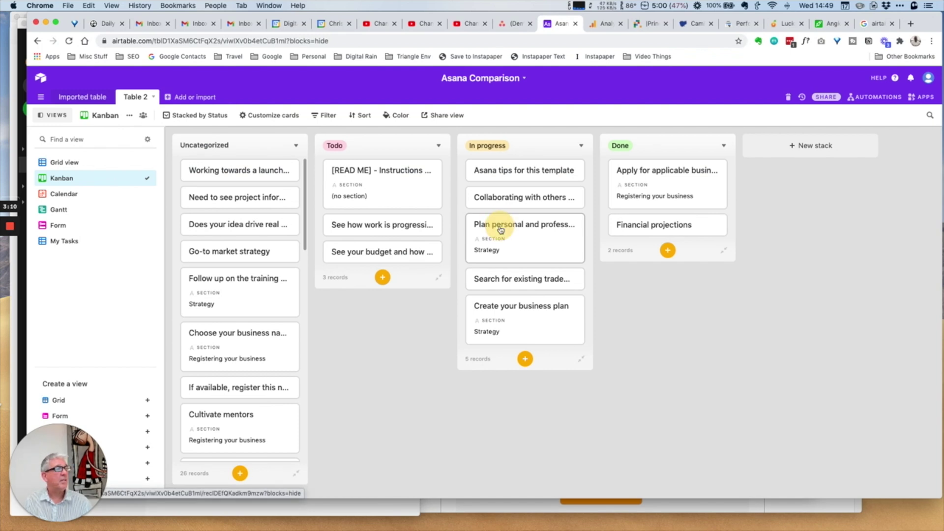
Expand the 'Plan personal and professional finances' Kanban record and scroll through its fields
left_click(559, 229)
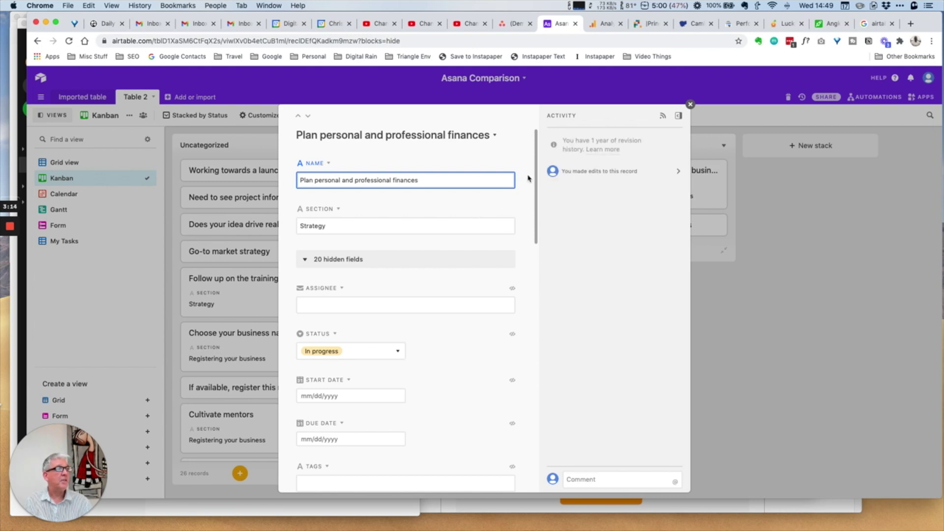
left_click_drag(537, 167, 546, 419)
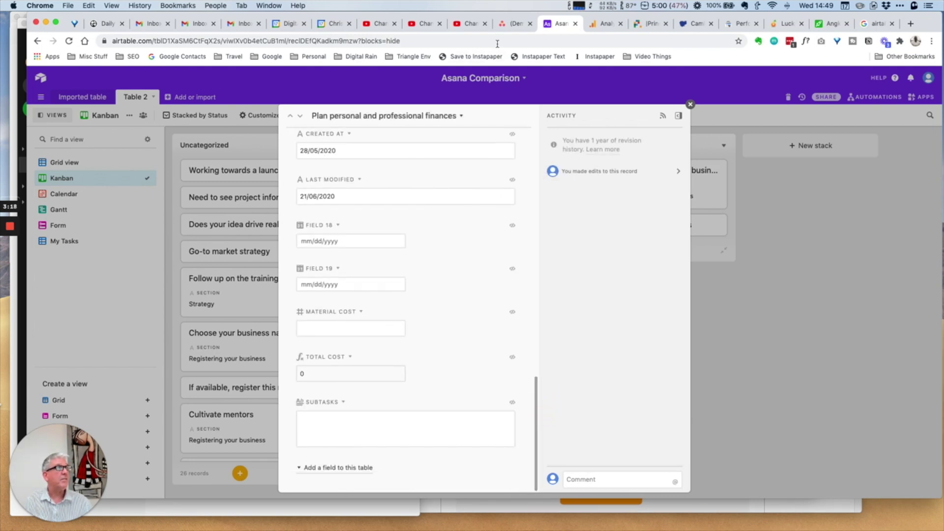
left_click(512, 31)
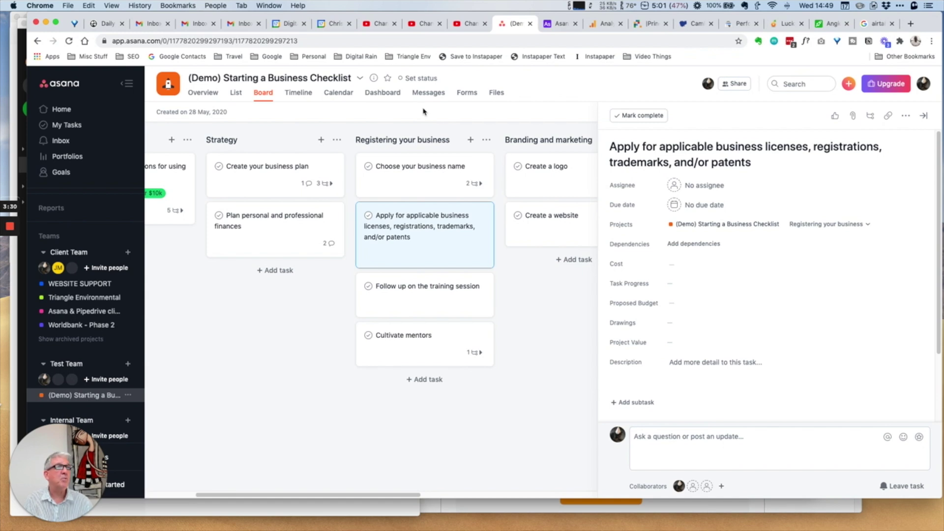
In Timeline view, stretch the [READ ME] bar so it runs 27 June to 5 July
left_click(298, 94)
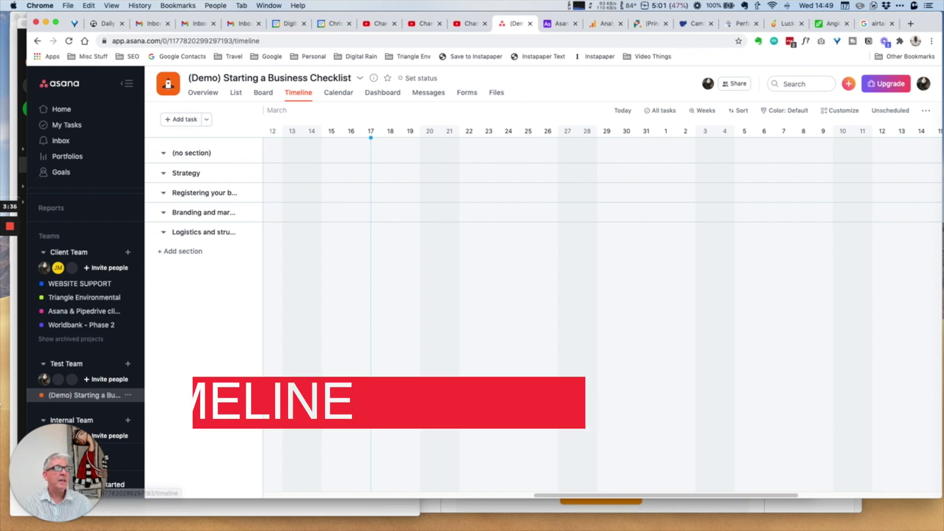
left_click_drag(584, 497, 298, 521)
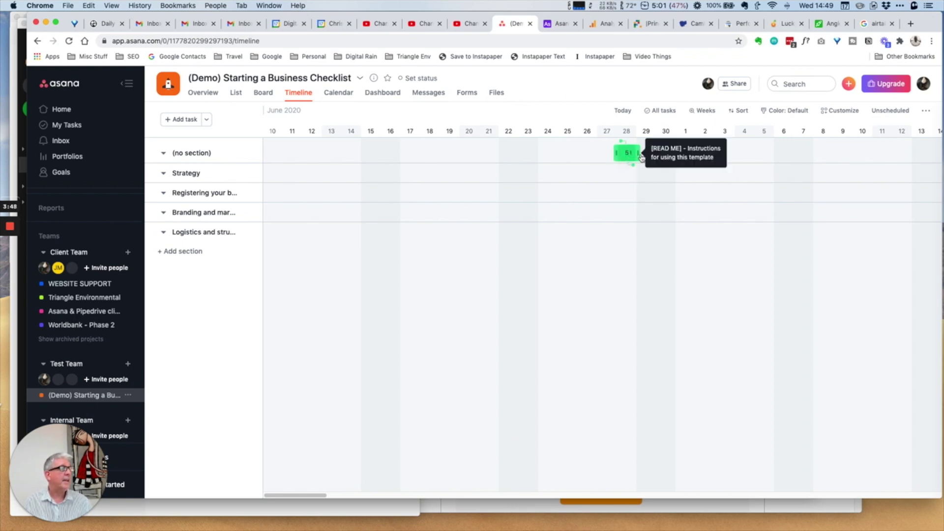
left_click_drag(639, 154, 770, 153)
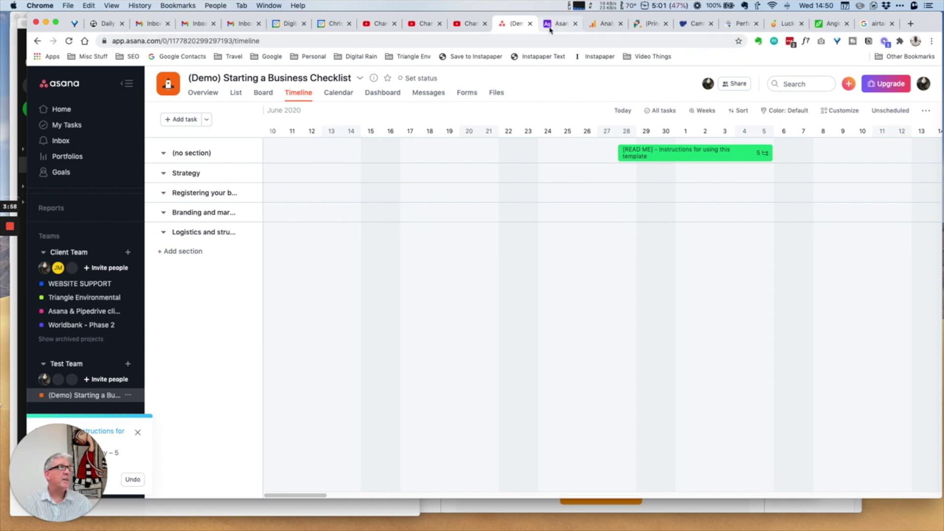
left_click(565, 25)
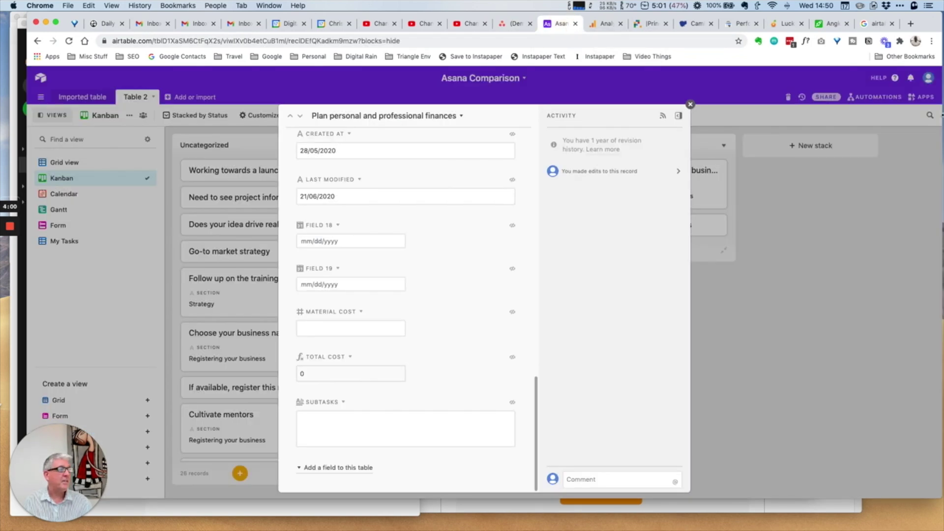
Switch to the Gantt view and drag 'See how work is progressing' to end in early May
left_click(690, 105)
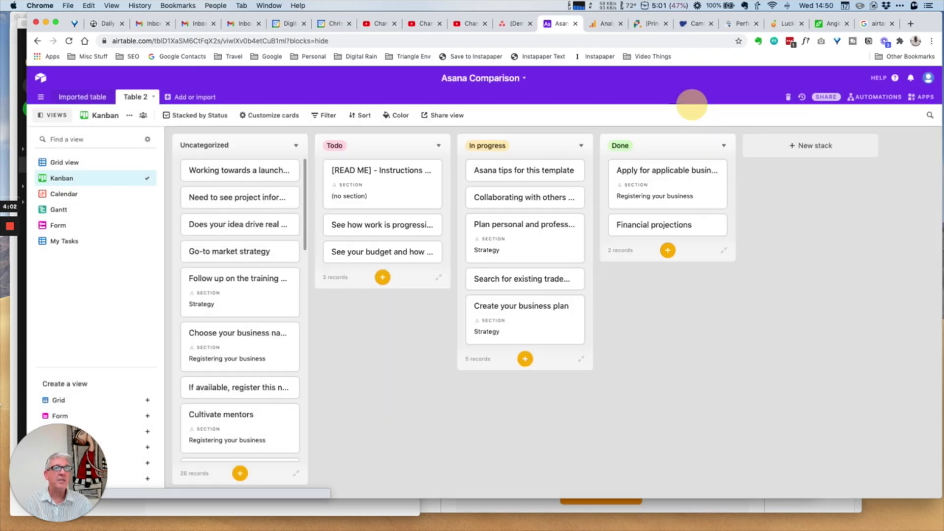
left_click(63, 210)
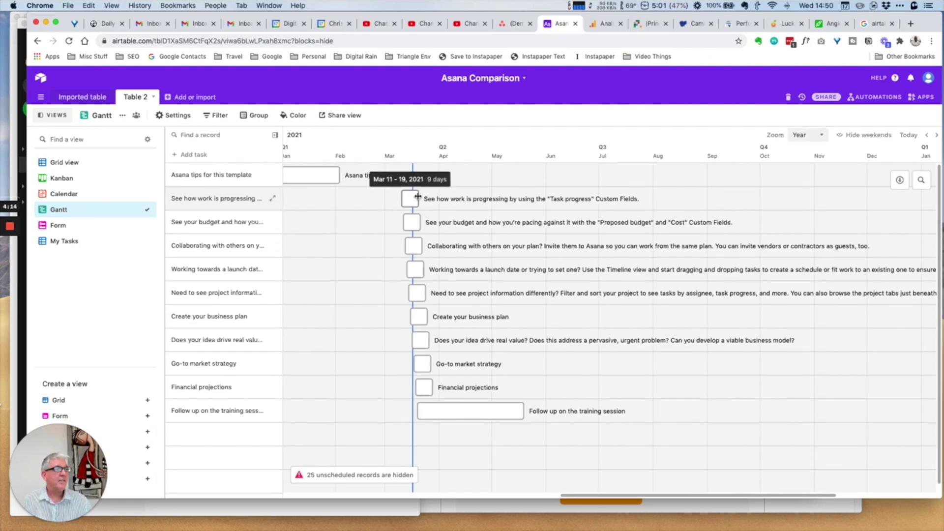
left_click_drag(417, 197, 496, 198)
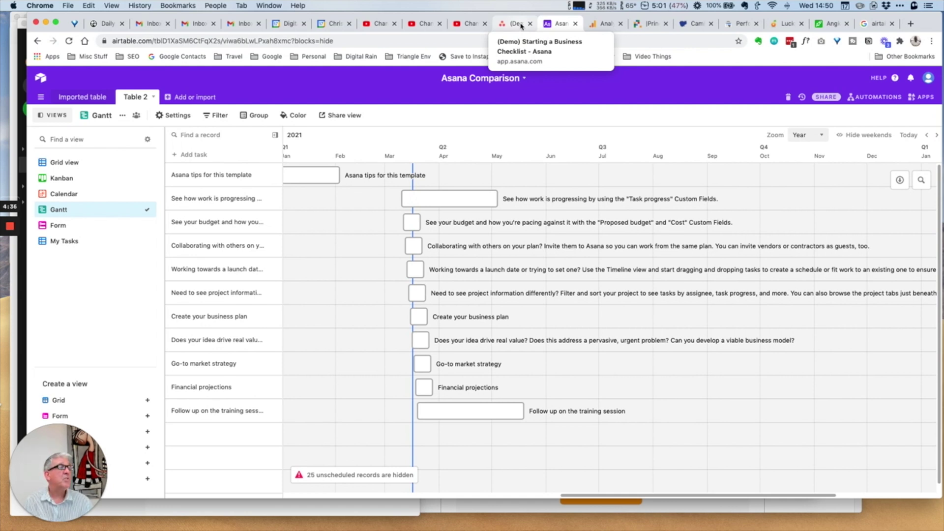
Switch the checklist project to Calendar view and scroll back and forth through the empty months
left_click(521, 26)
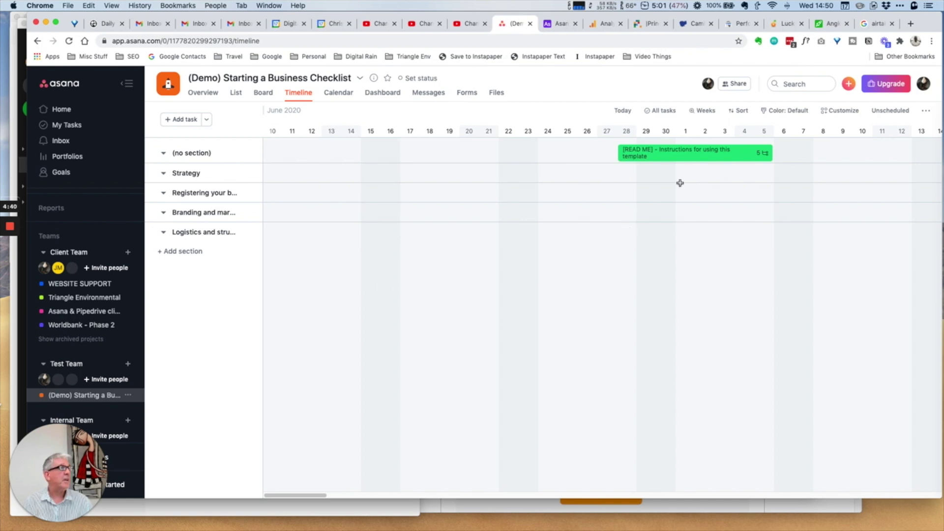
left_click(338, 94)
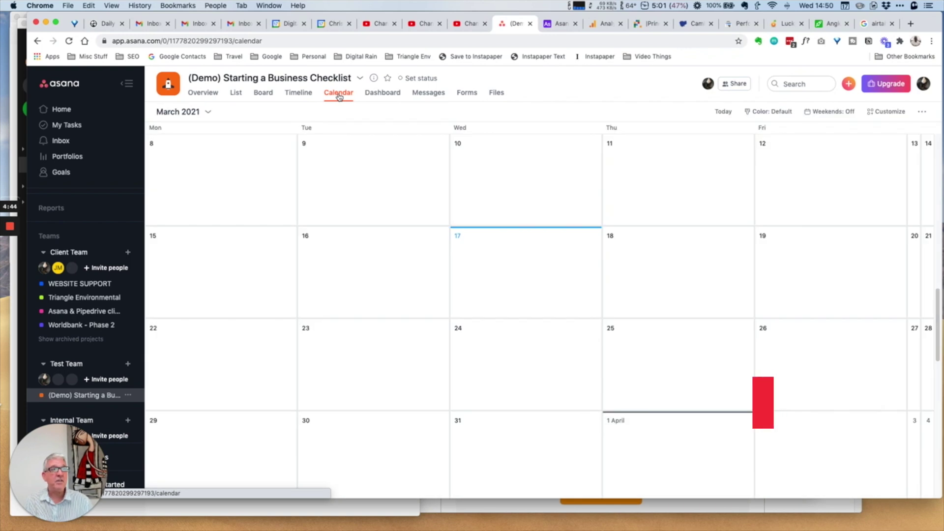
scroll(448, 252, "up", 5)
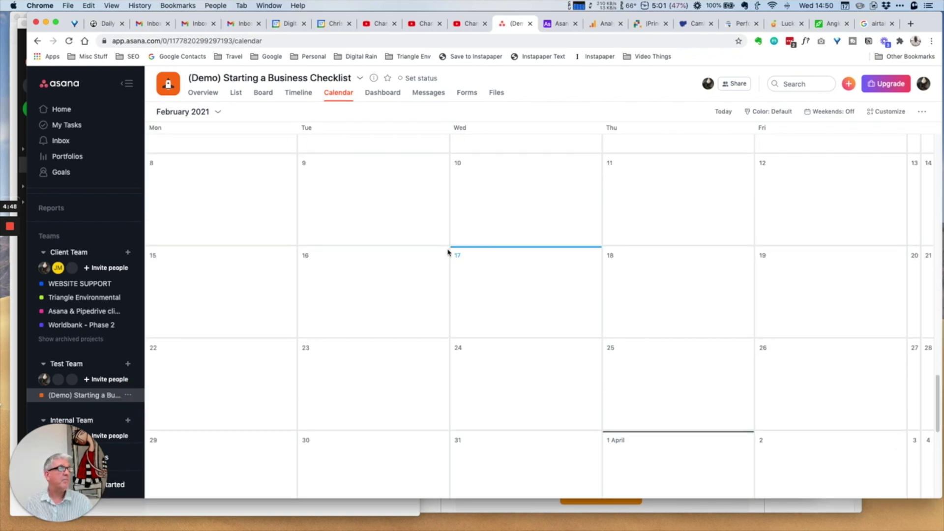
scroll(447, 253, "up", 5)
scroll(448, 254, "up", 10)
scroll(447, 254, "up", 3)
scroll(445, 255, "down", 15)
scroll(441, 261, "down", 12)
scroll(441, 261, "down", 12)
scroll(439, 263, "down", 20)
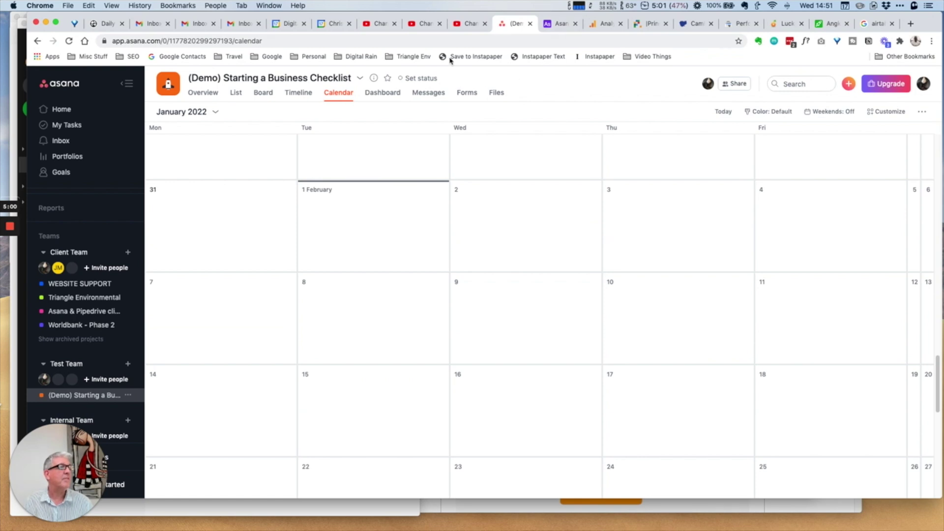
Show the Airtable table as a two-week calendar for Mar 7–20, then return to Asana
left_click(560, 24)
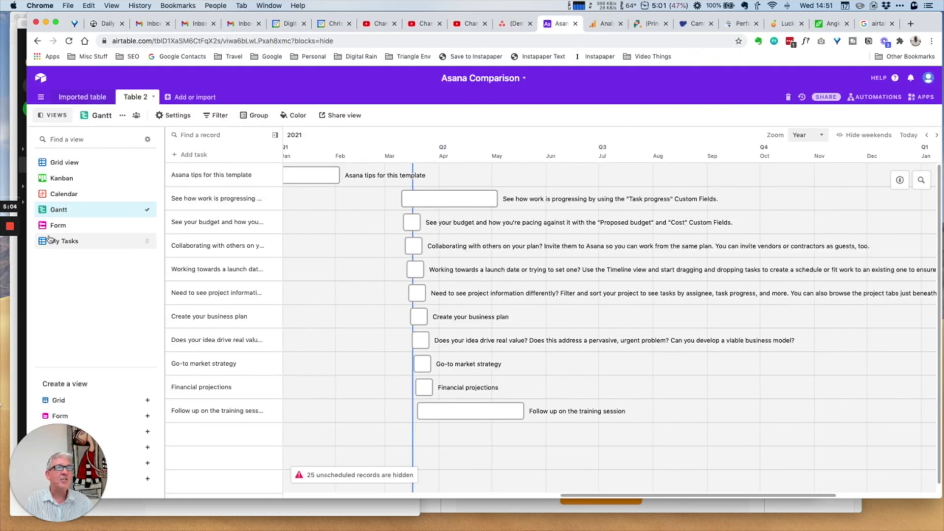
left_click(61, 196)
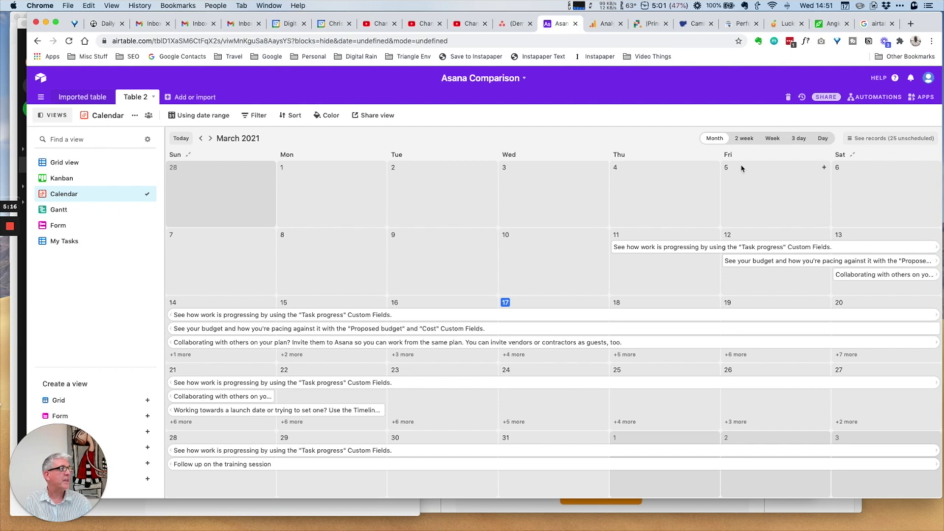
left_click(744, 138)
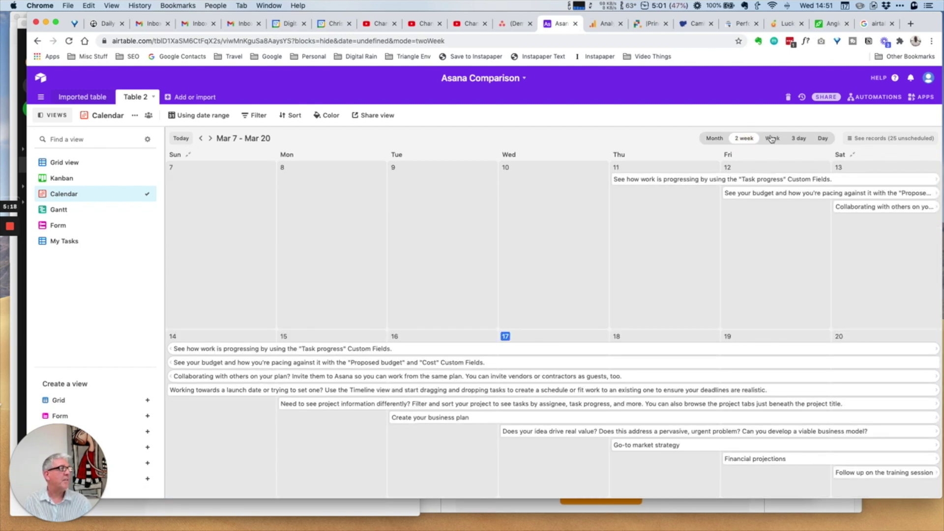
left_click(509, 30)
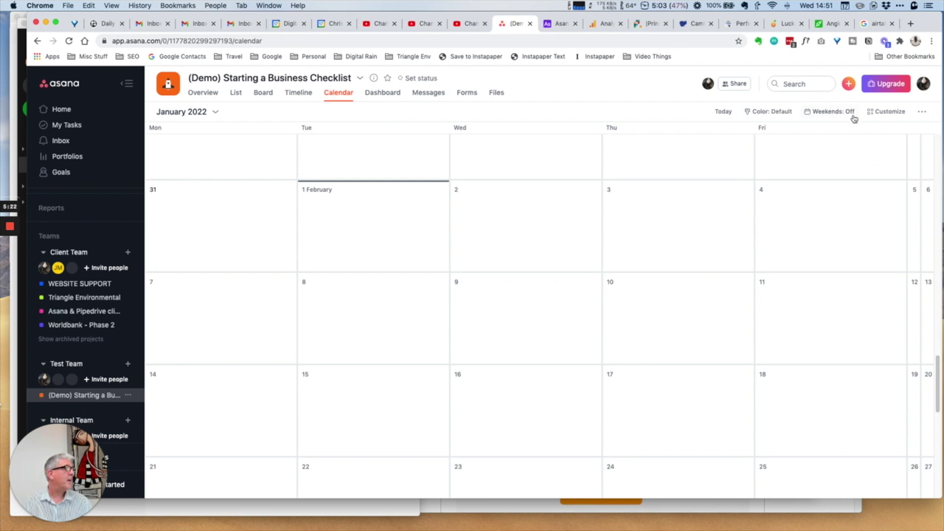
Check which fields the Asana calendar can show, then jump it to today
left_click(891, 114)
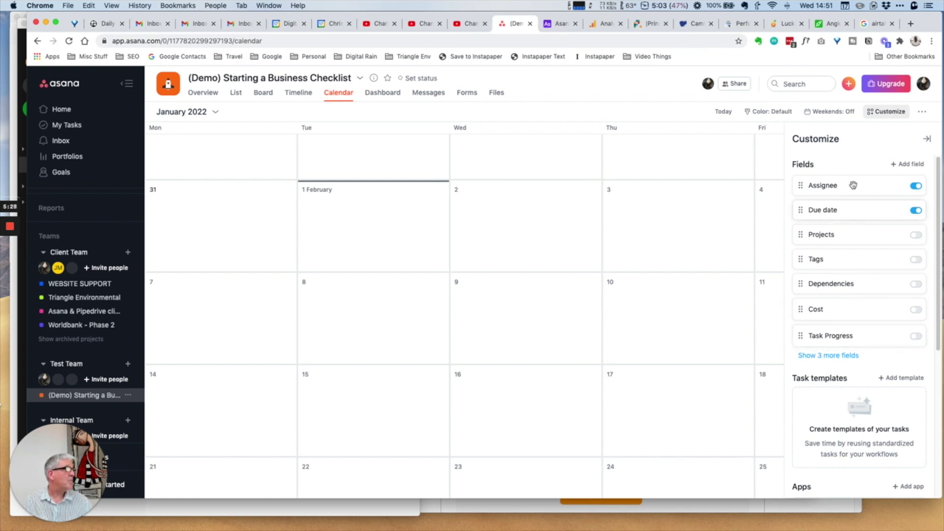
left_click(723, 111)
left_click(725, 113)
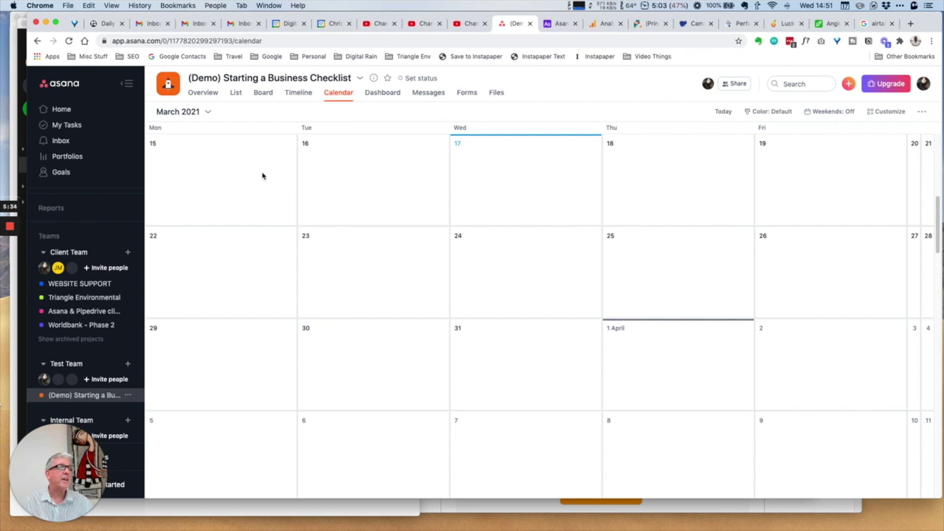
Jump the Asana calendar to May 2021 and then January 2021, then return to Airtable
left_click(208, 112)
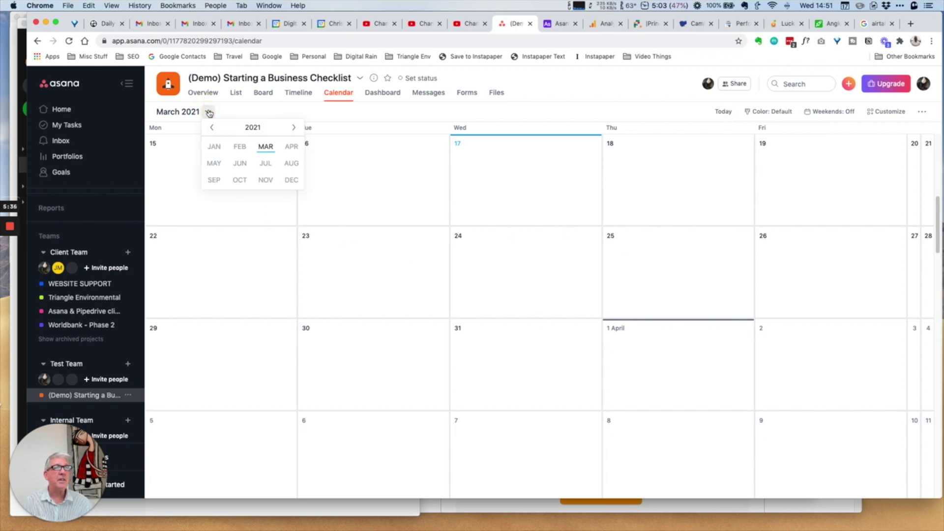
left_click(241, 164)
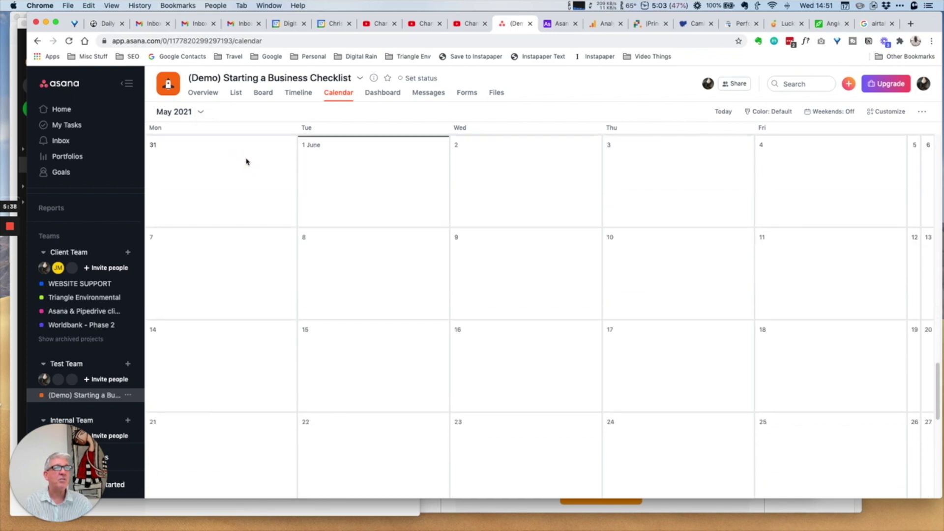
left_click(200, 111)
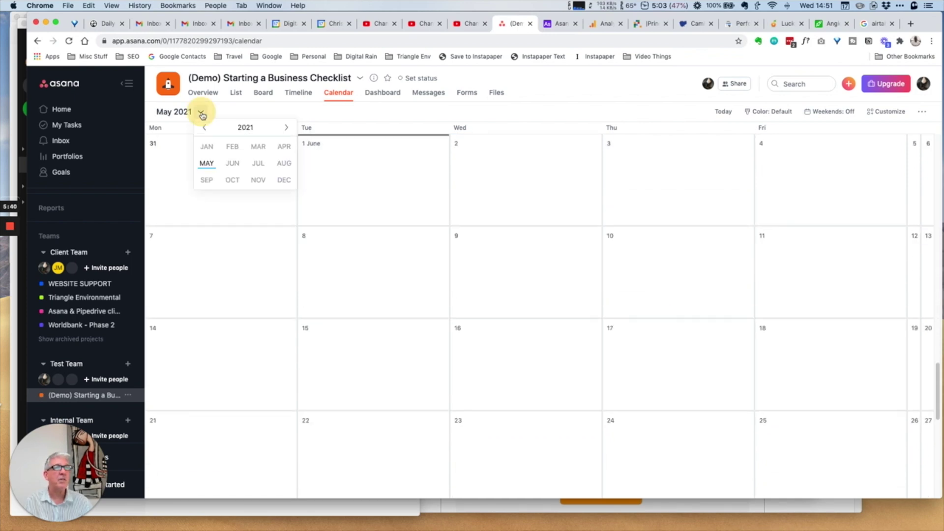
left_click(207, 143)
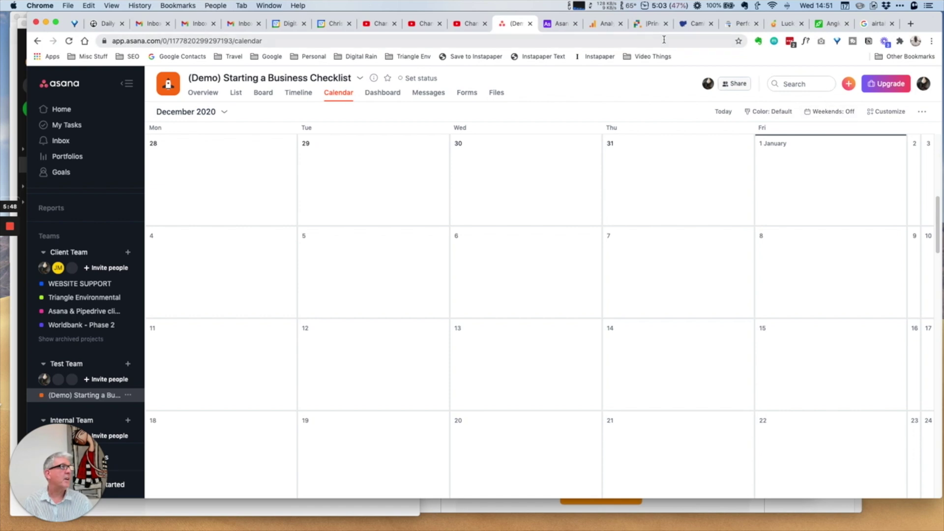
left_click(561, 23)
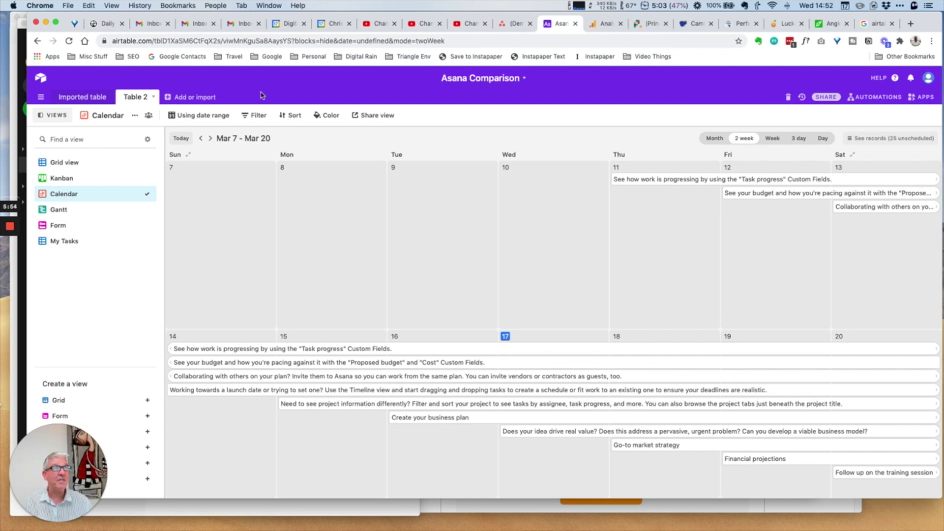
Check the Airtable two-week calendar's filters and confirm none are applied
left_click(257, 116)
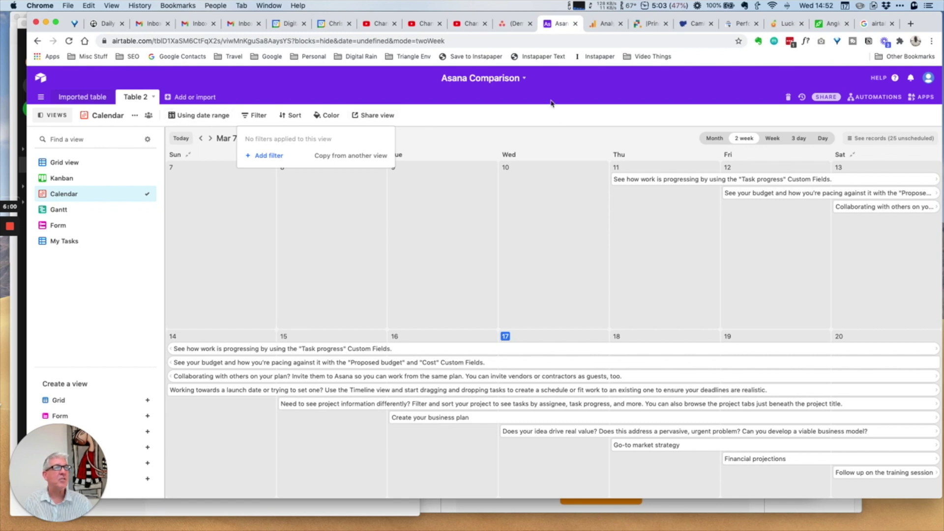
left_click(497, 126)
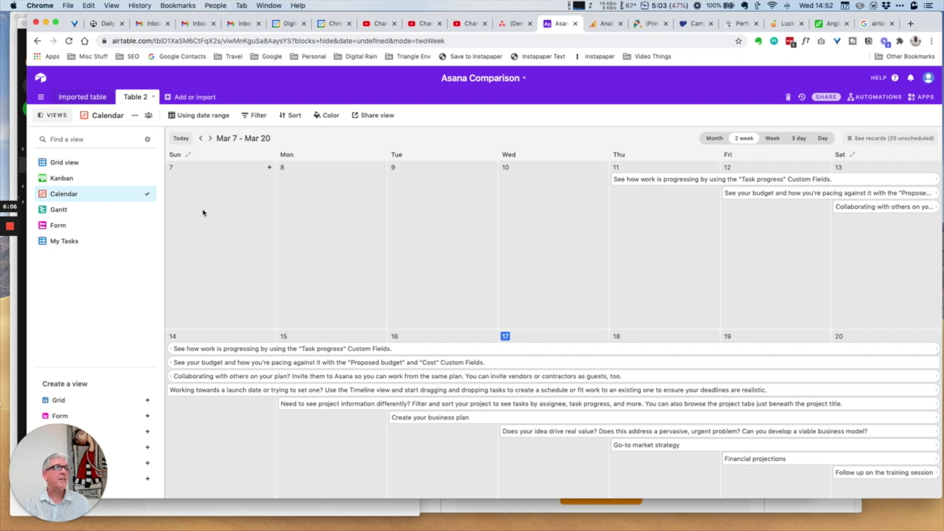
left_click(58, 226)
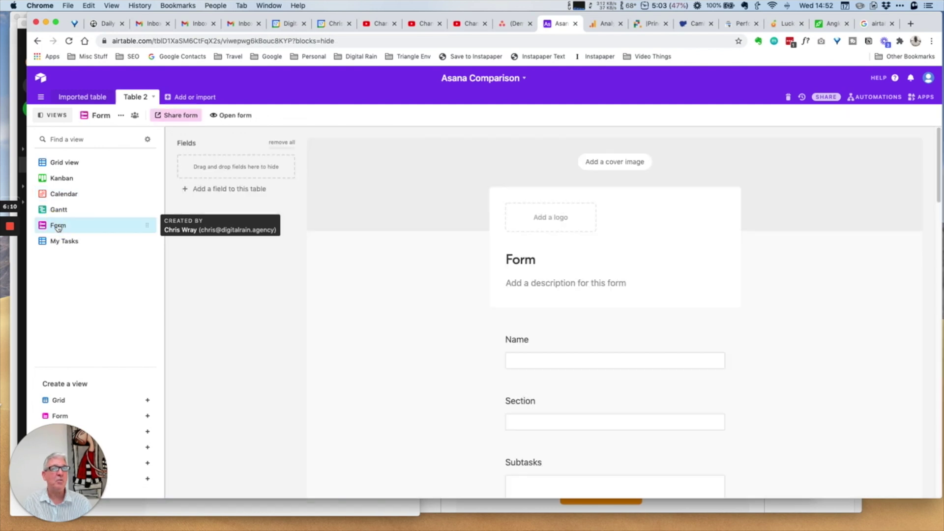
scroll(473, 301, "down", 1)
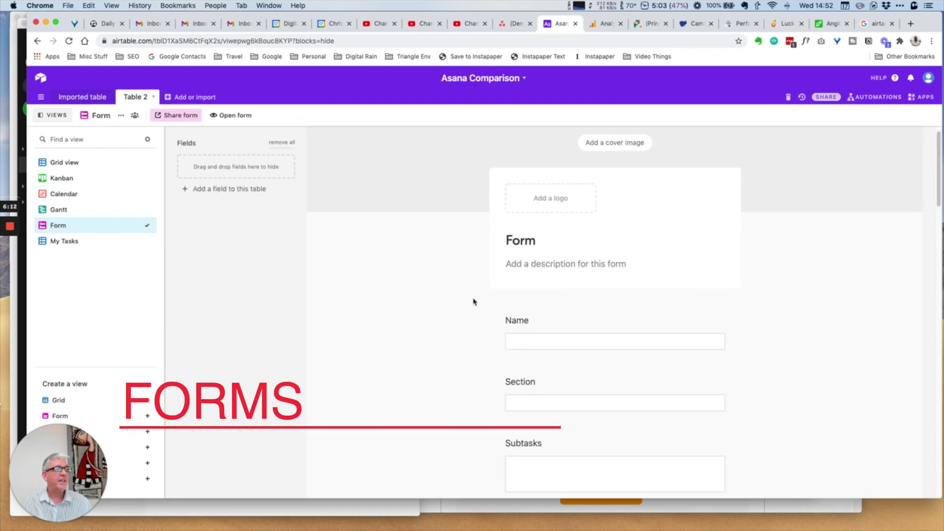
scroll(436, 287, "down", 1)
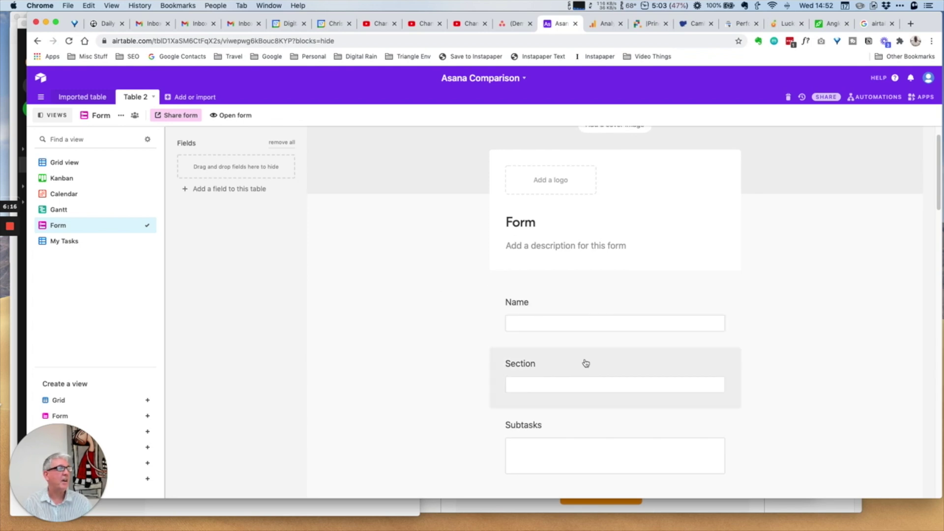
scroll(584, 362, "down", 3)
scroll(581, 361, "down", 3)
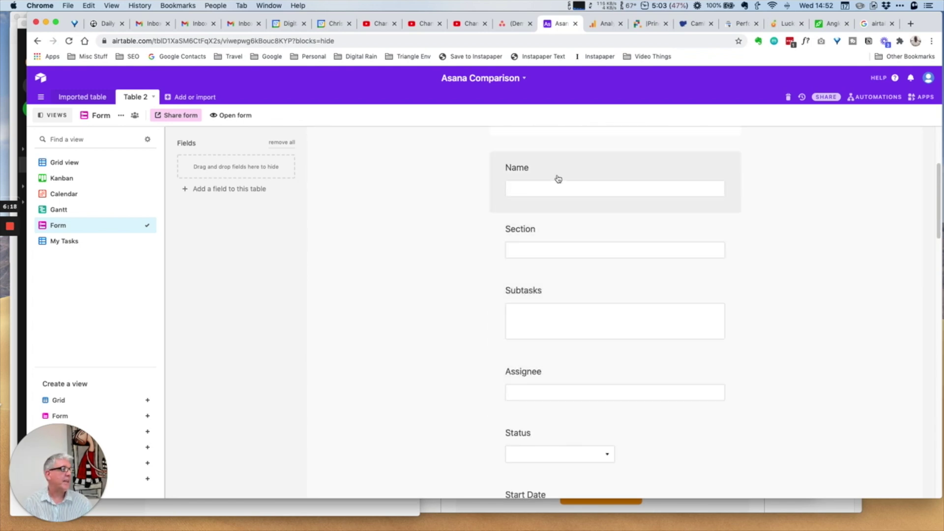
scroll(549, 319, "down", 10)
scroll(548, 319, "down", 15)
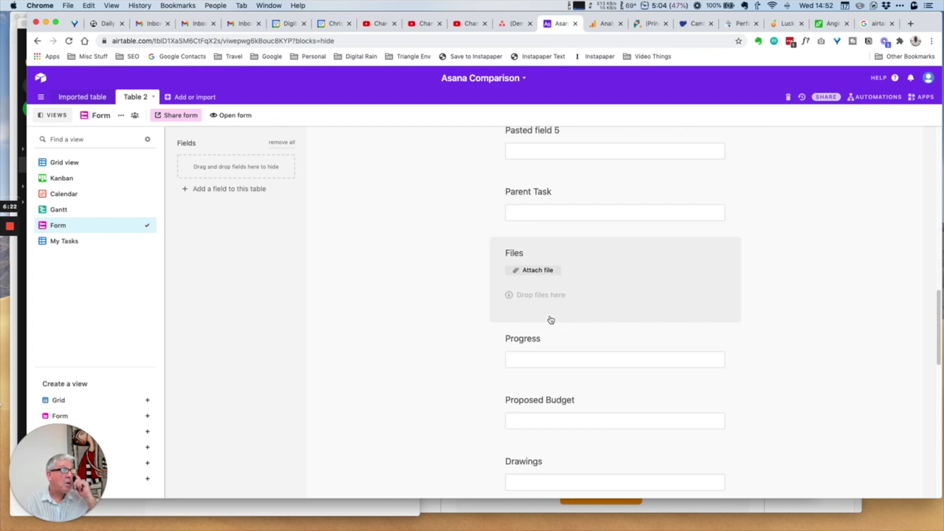
scroll(546, 321, "down", 5)
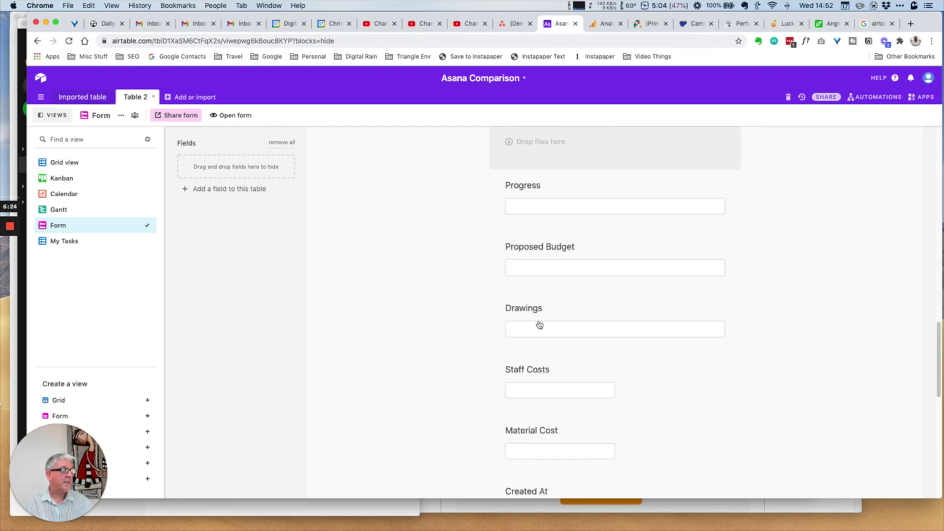
scroll(539, 322, "up", 6)
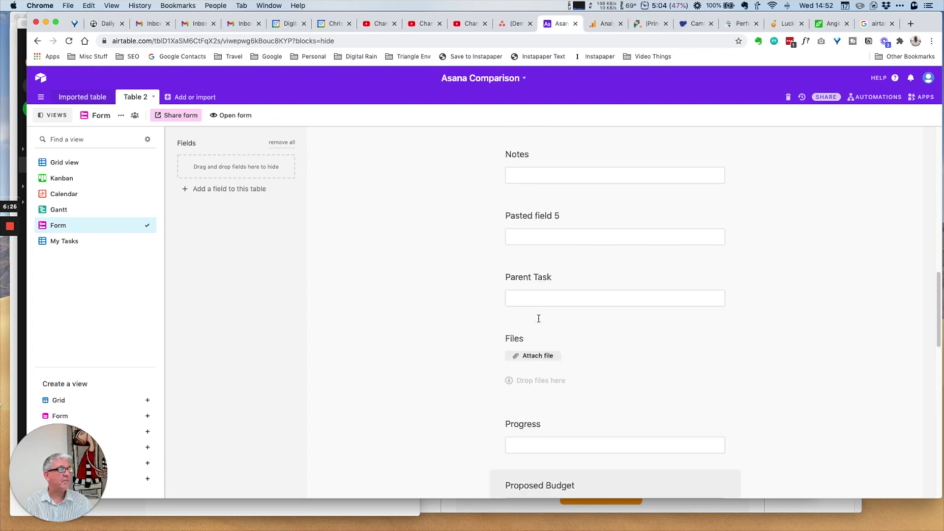
scroll(540, 354, "down", 6)
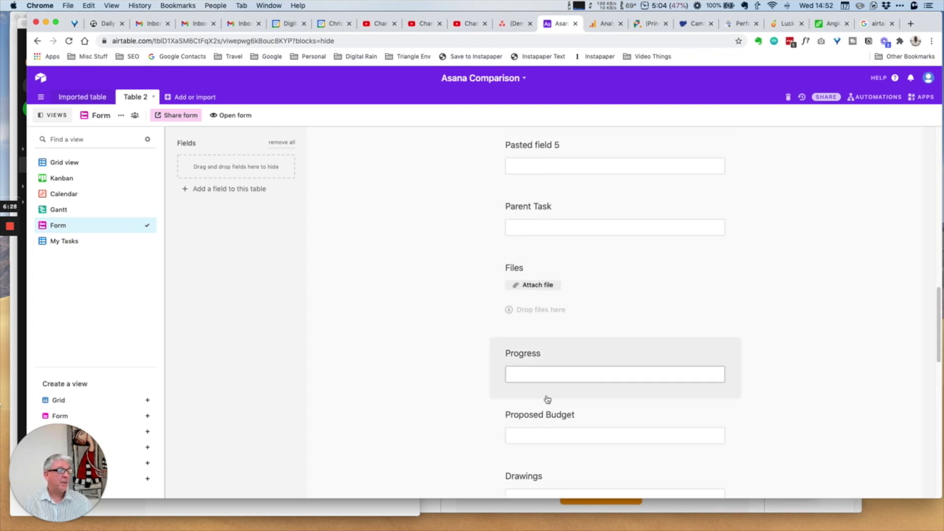
scroll(550, 402, "down", 3)
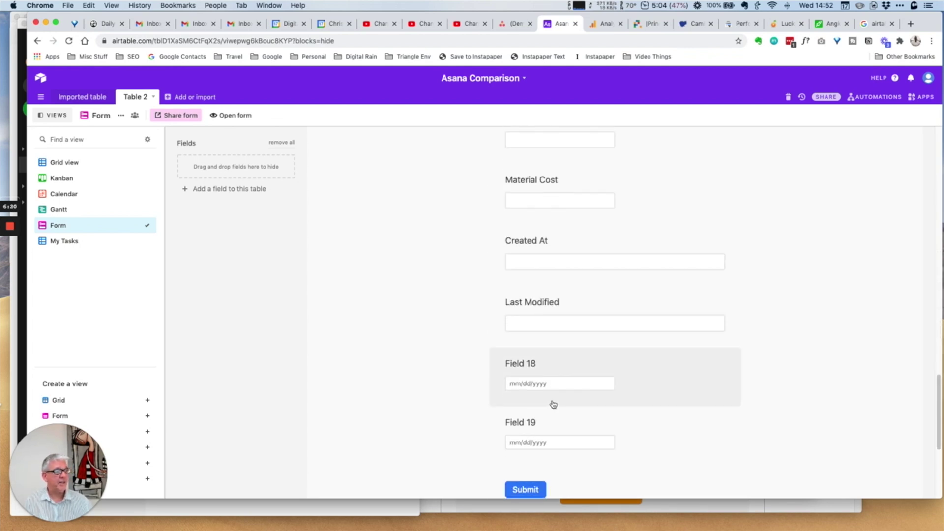
Add a Number question to the Asana checklist project's form
left_click(514, 27)
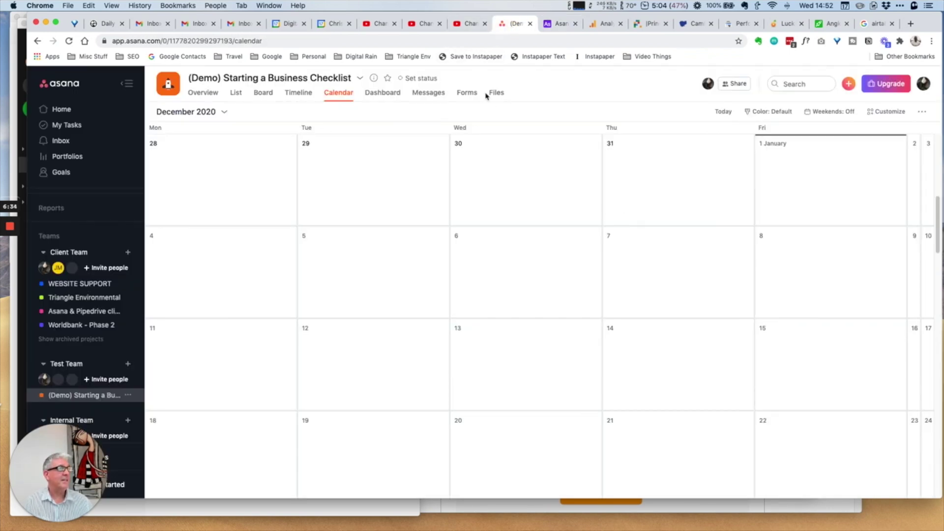
left_click(467, 93)
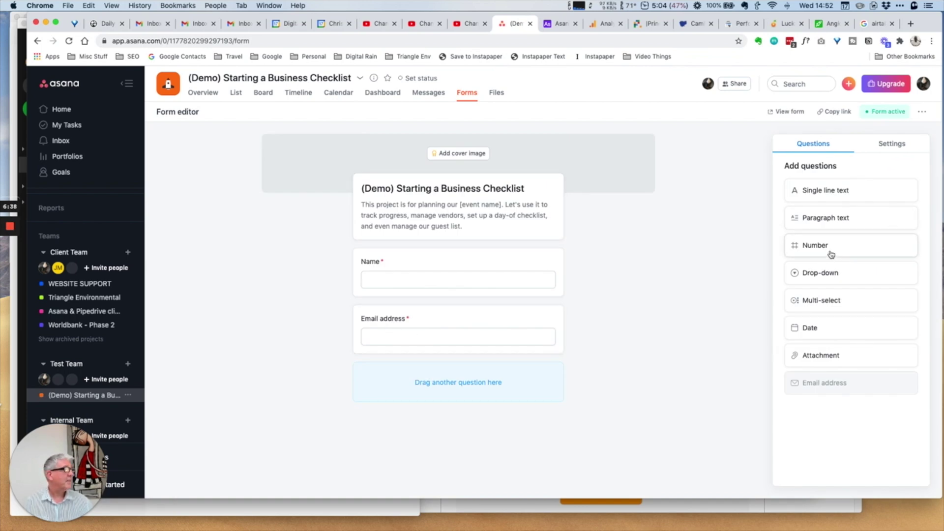
left_click_drag(831, 253, 449, 391)
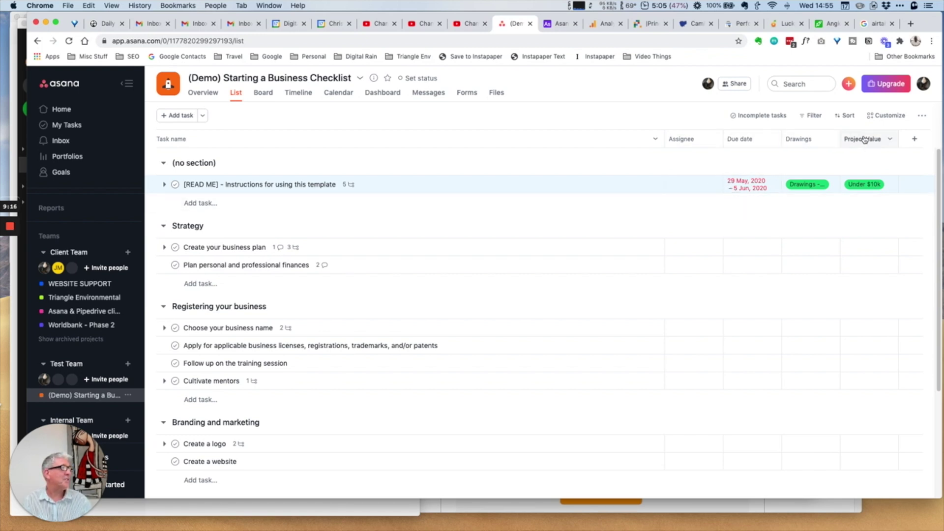
Bring up the Add field menu listing the custom field types for the checklist list
left_click(916, 141)
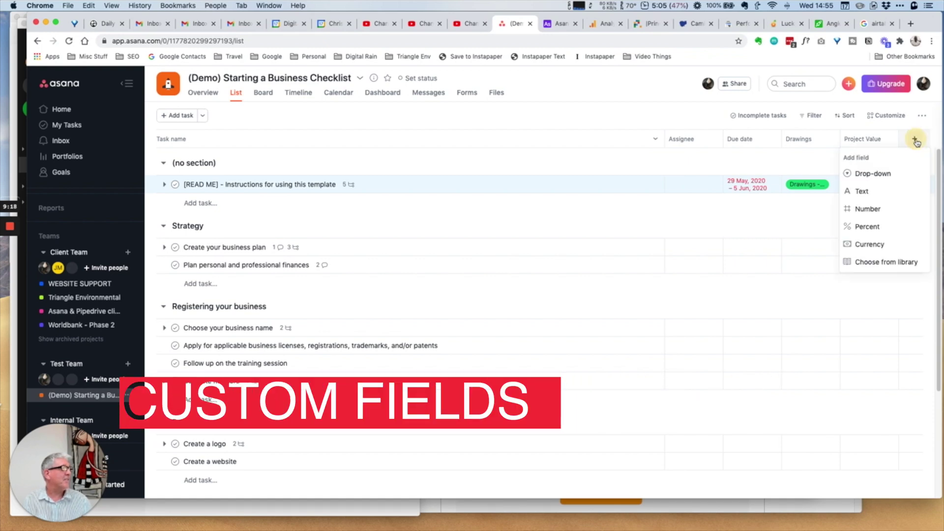
Browse the library of existing custom fields, then close it without adding any
left_click(870, 264)
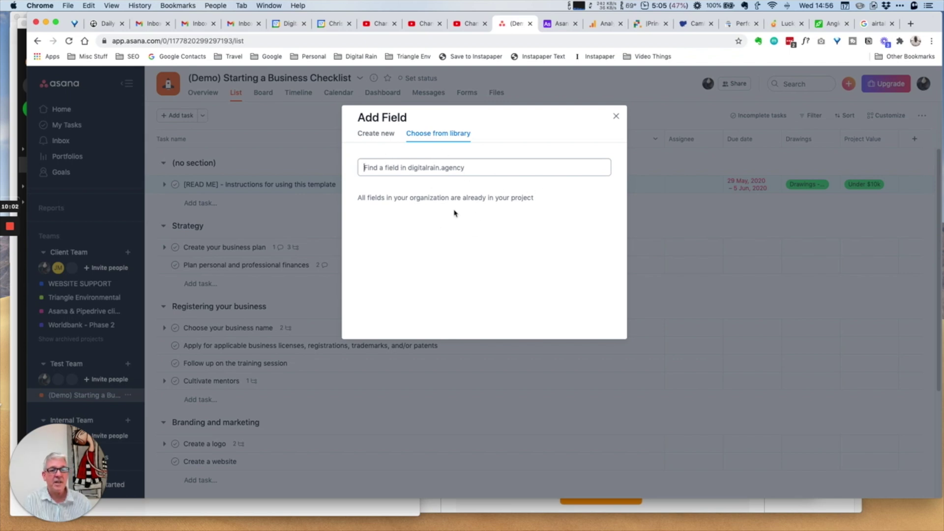
left_click(616, 118)
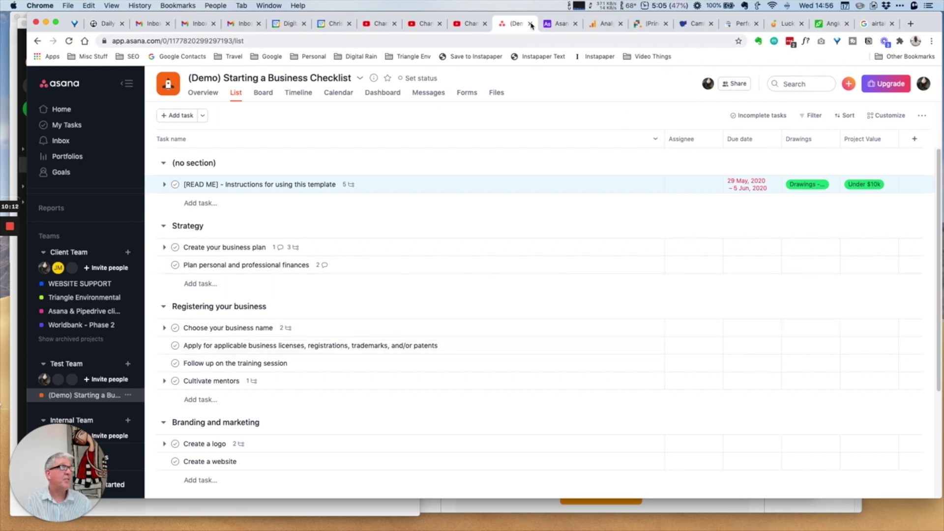
Show Table 2 as a grid and preview Formula as Section's field type without saving
left_click(559, 25)
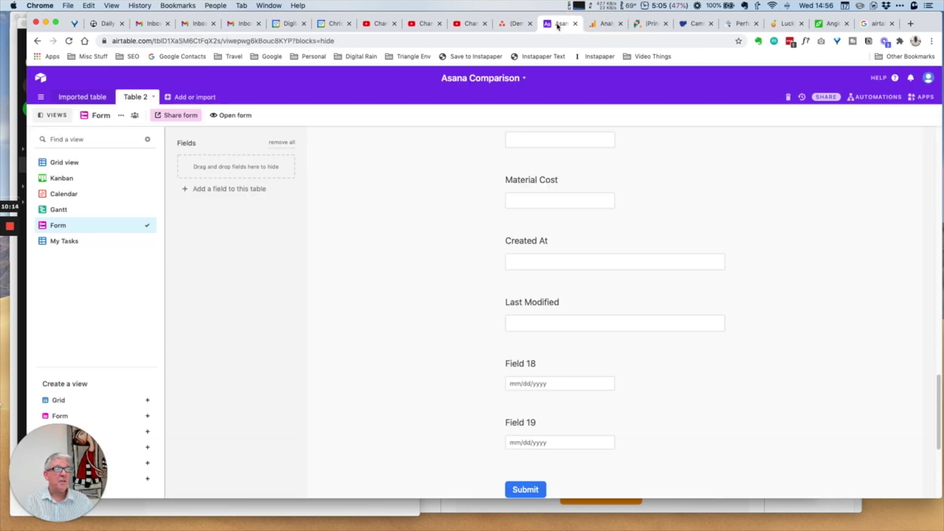
left_click(75, 162)
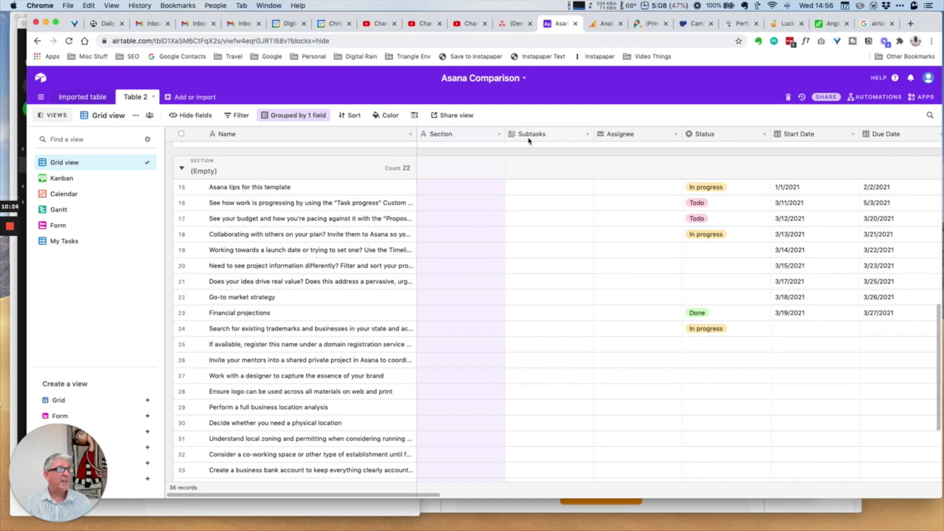
left_click(498, 134)
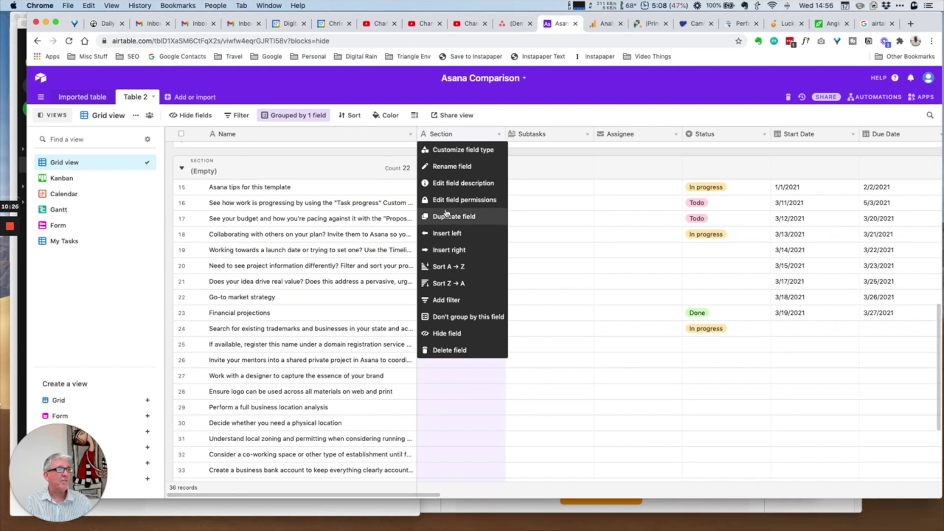
left_click(457, 150)
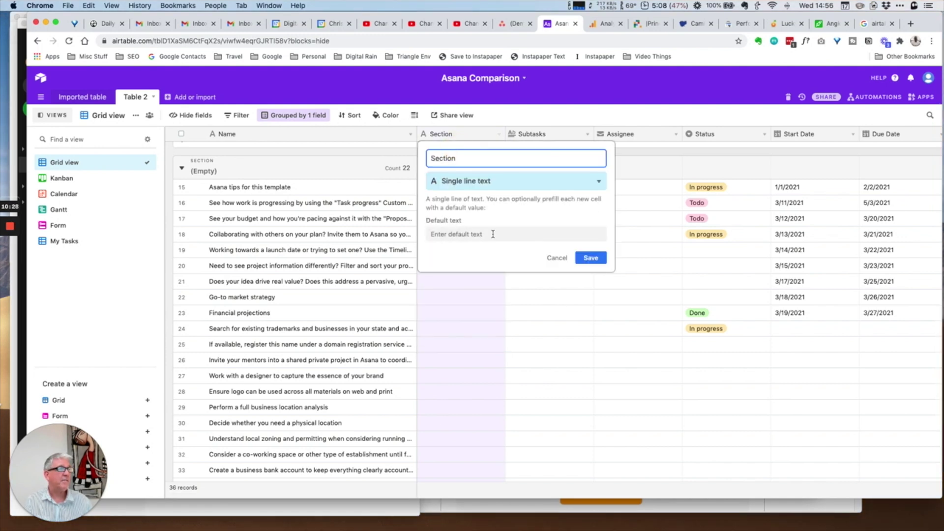
left_click(479, 180)
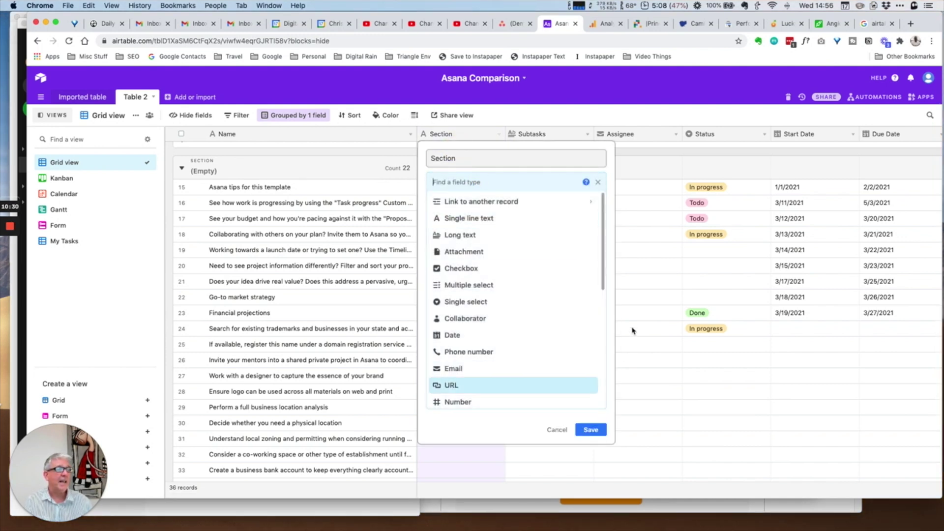
left_click_drag(603, 276, 606, 369)
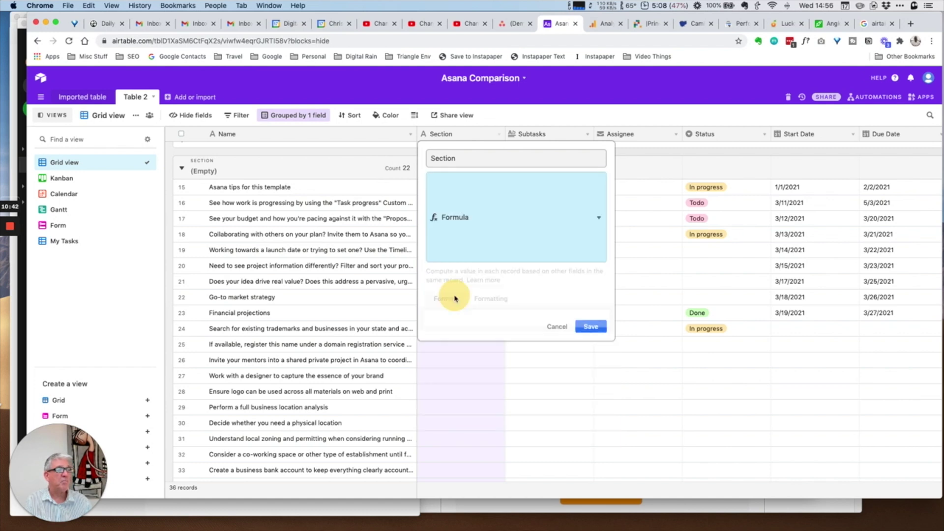
left_click(456, 293)
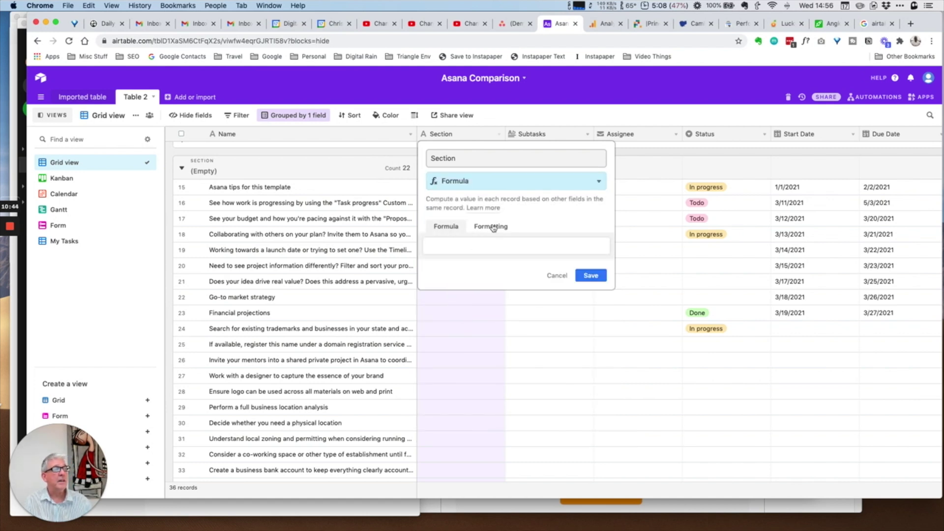
left_click(557, 277)
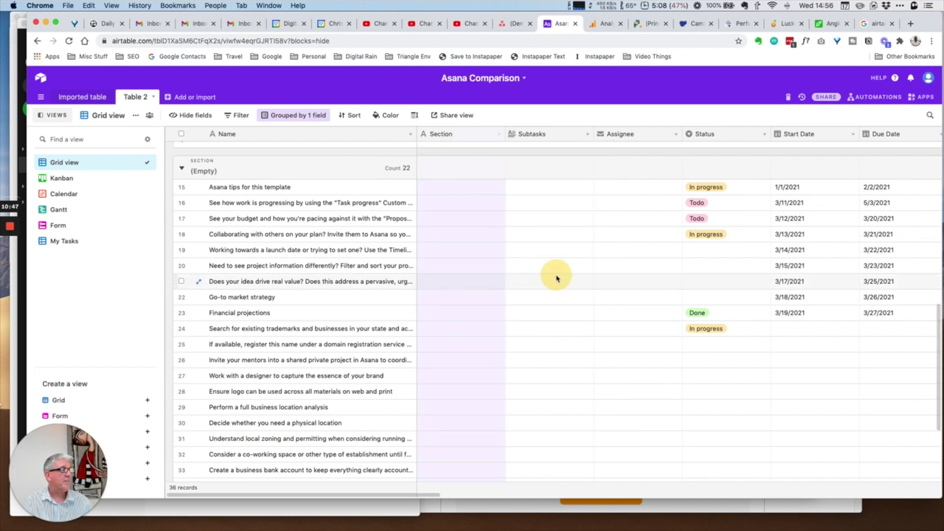
Scroll the Airtable grid to Total Cost, inspect READ ME's 12223, then return to Asana
left_click(433, 495)
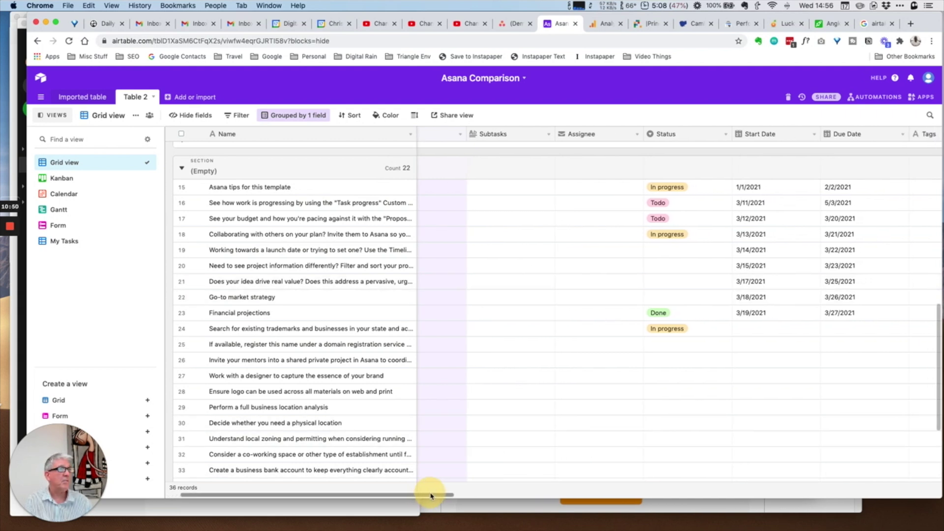
left_click_drag(430, 494, 747, 480)
scroll(596, 312, "down", 3)
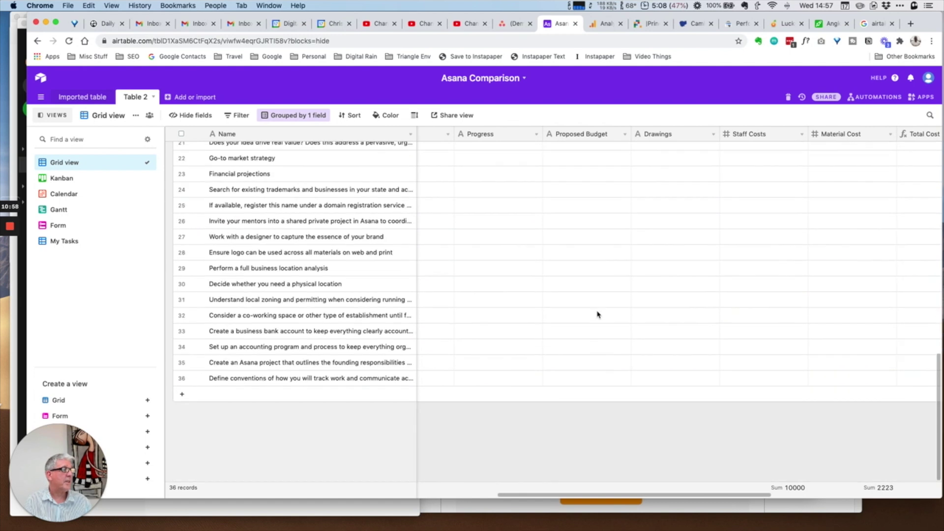
scroll(598, 315, "up", 10)
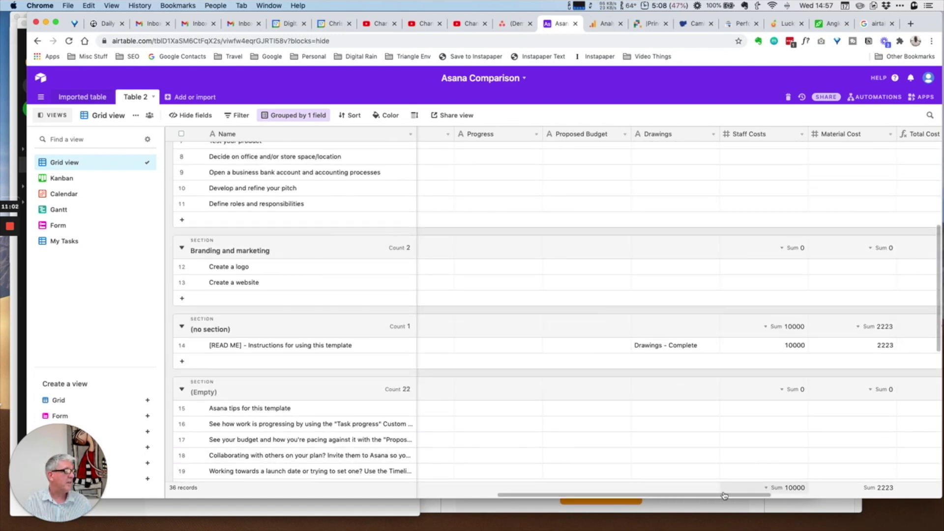
left_click_drag(724, 495, 786, 489)
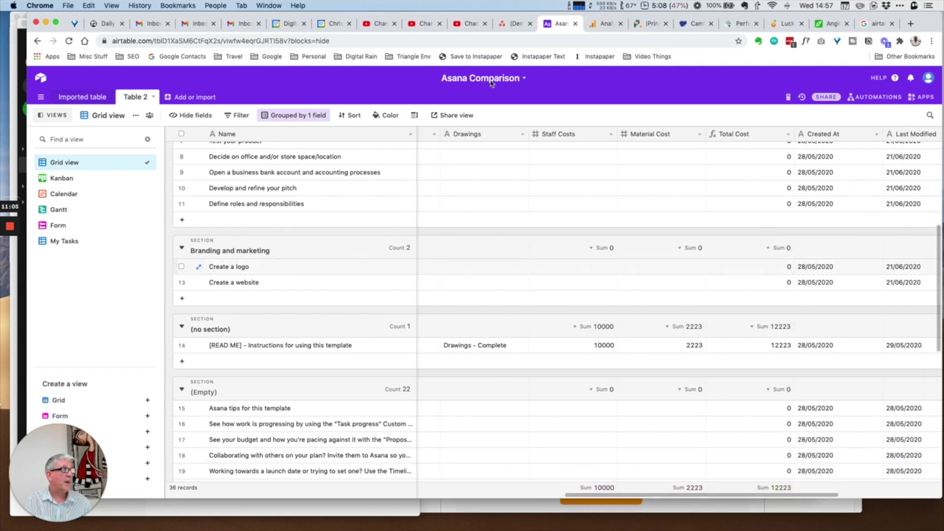
left_click(772, 346)
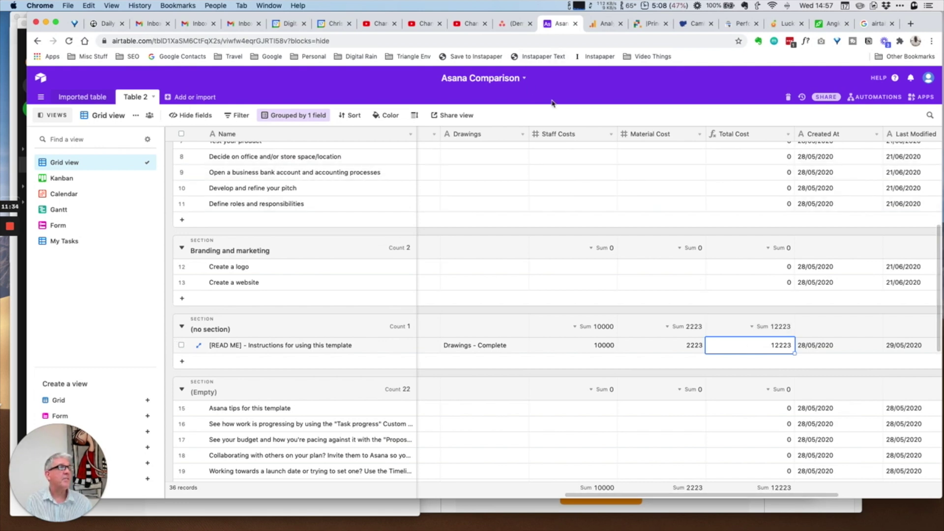
left_click(515, 23)
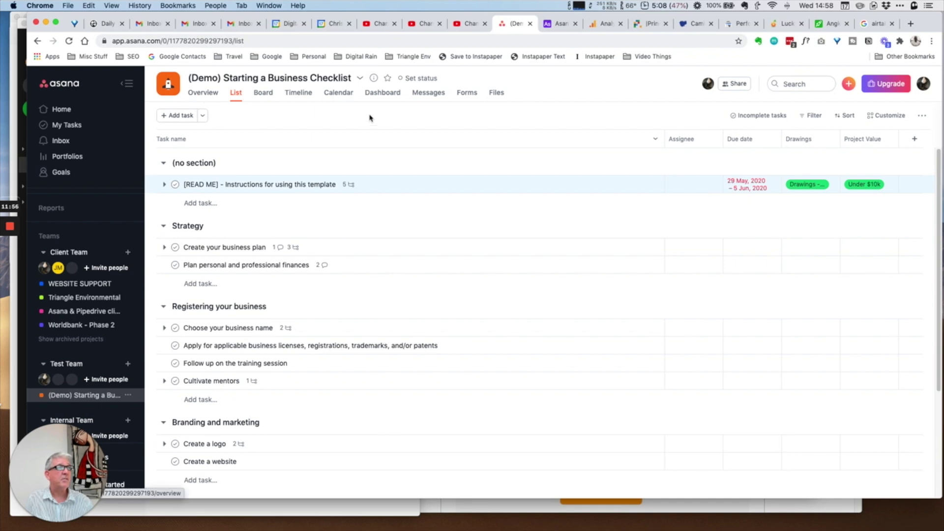
Scroll through the checklist dashboard's task counts and charts, then open the project Overview
left_click(386, 94)
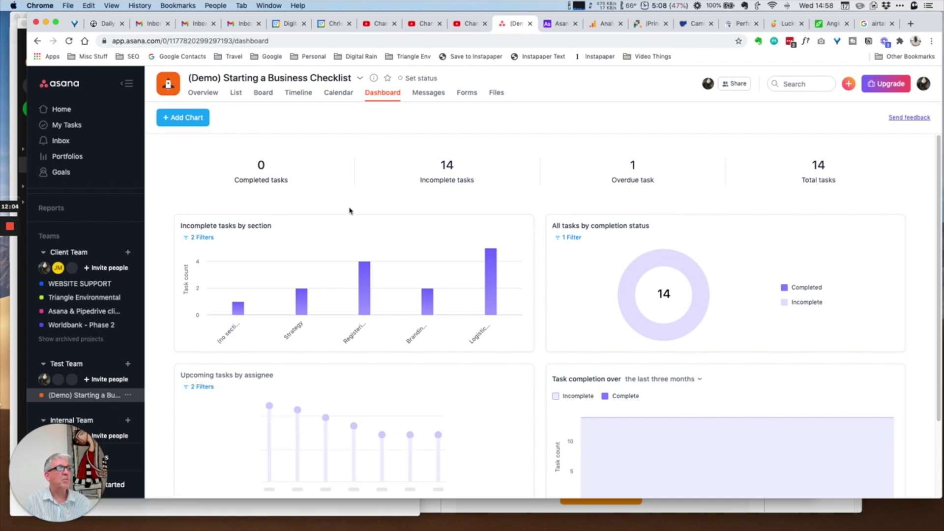
scroll(349, 210, "down", 1)
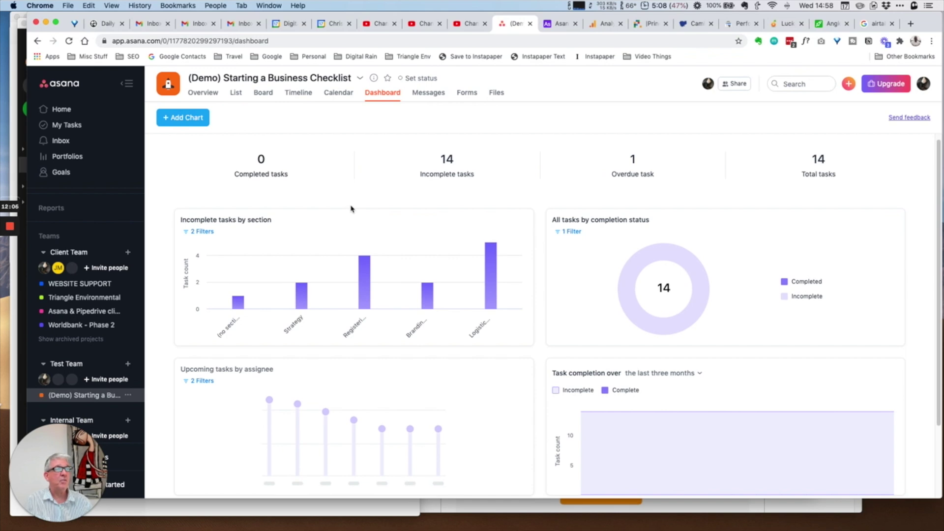
scroll(350, 209, "down", 3)
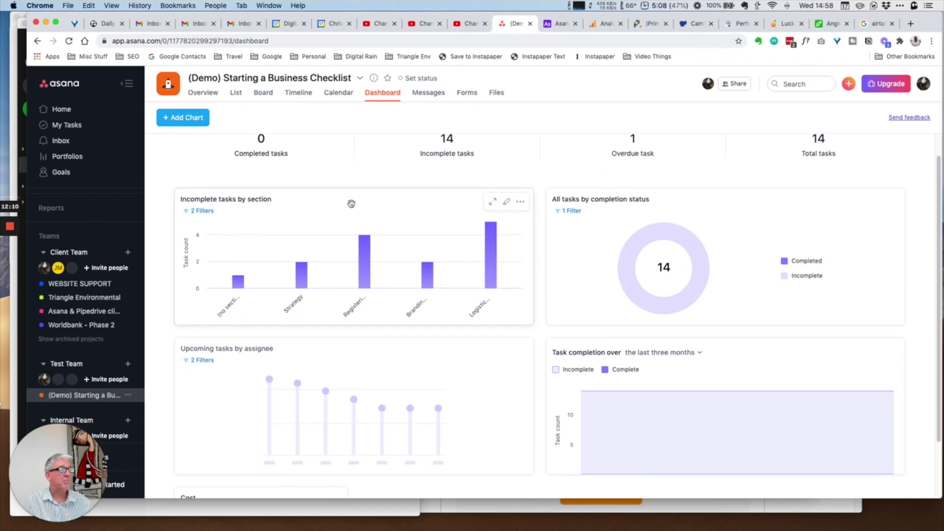
scroll(351, 203, "down", 10)
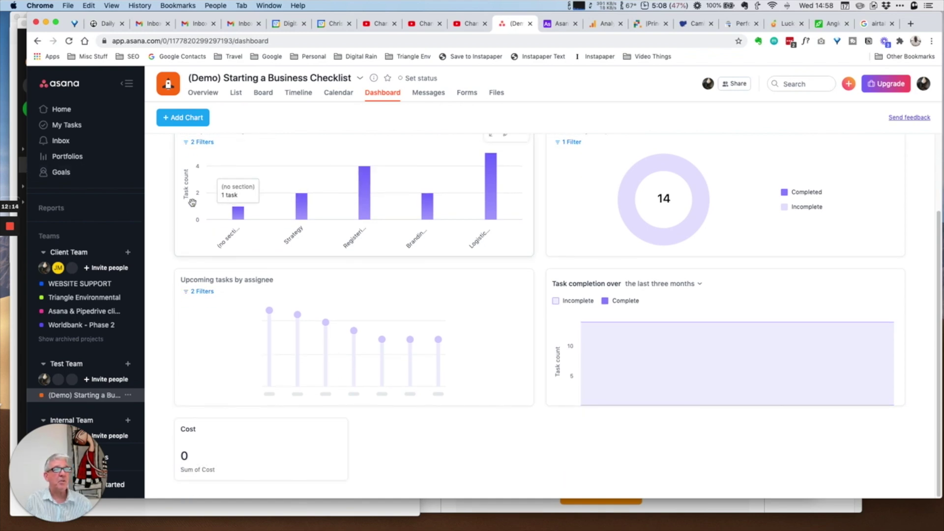
scroll(163, 197, "up", 10)
scroll(162, 197, "up", 4)
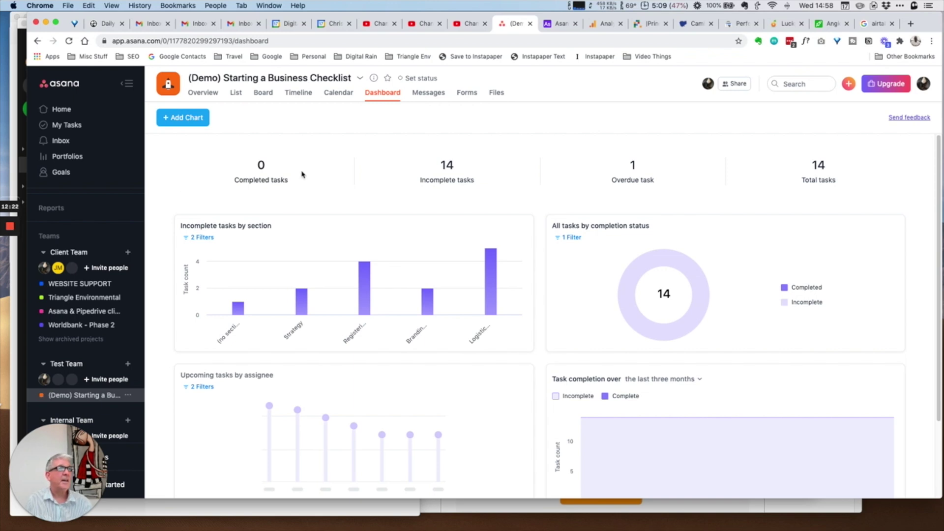
left_click(208, 94)
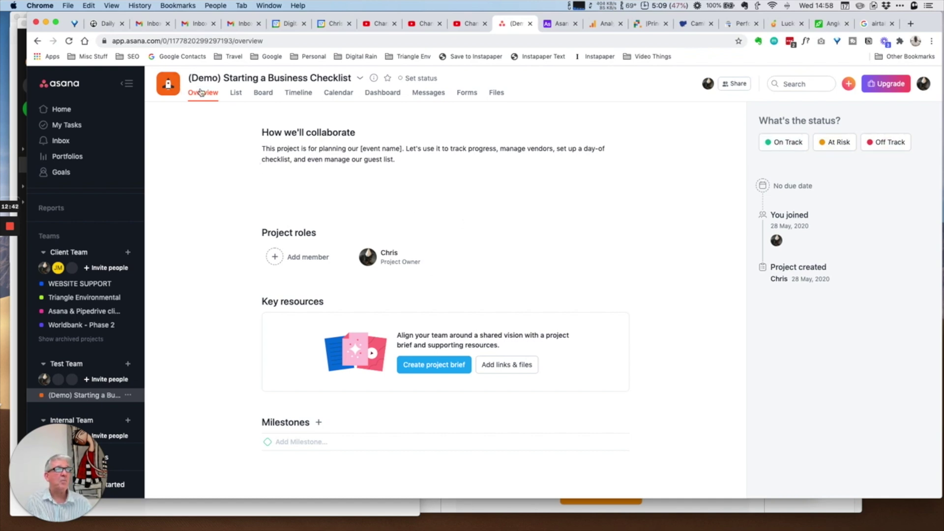
Review the dashboard's section bar chart, return to Overview, then switch to the Airtable base
left_click(389, 96)
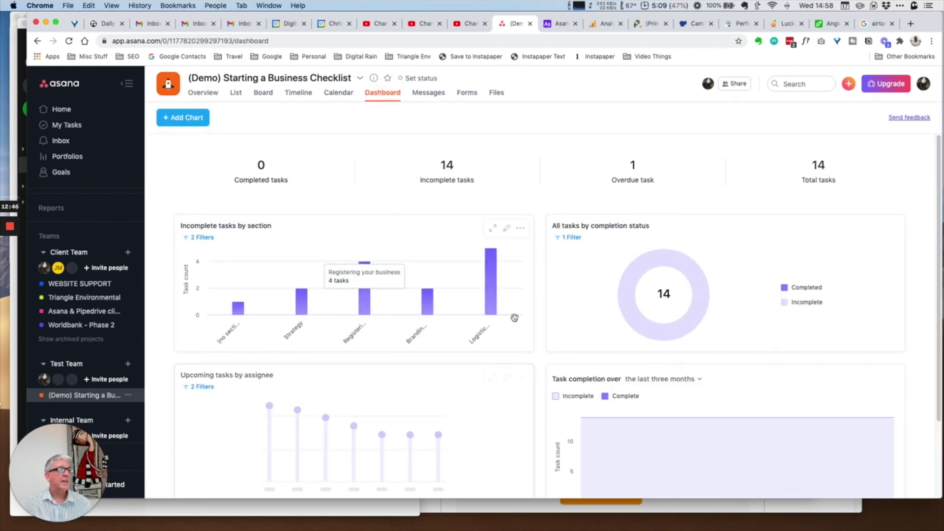
mouse_move(497, 284)
mouse_move(366, 280)
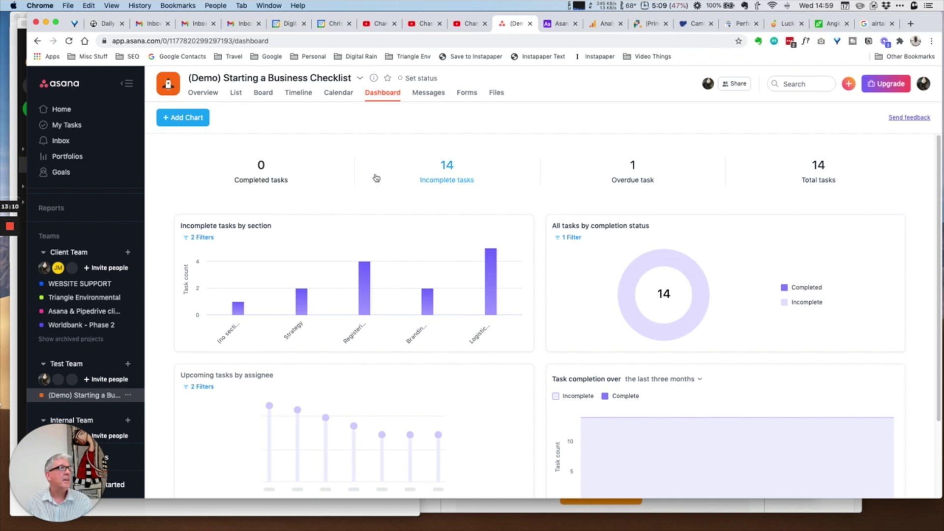
left_click(209, 98)
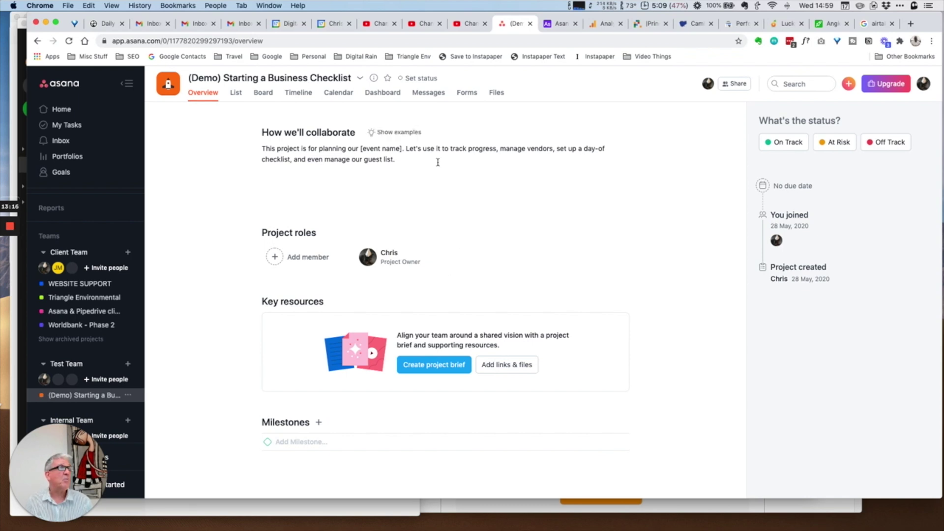
left_click(565, 25)
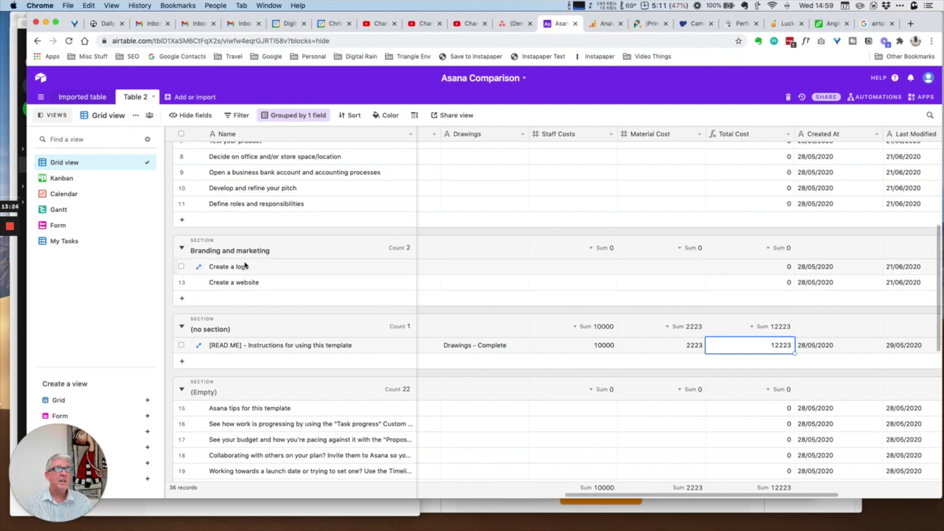
Open Airtable's apps panel and browse the marketplace of apps to add
left_click(930, 100)
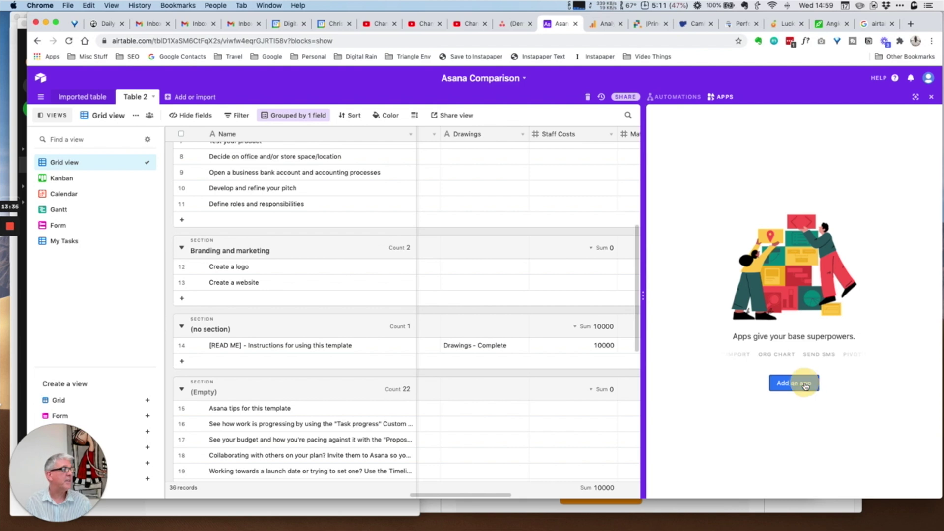
left_click(804, 386)
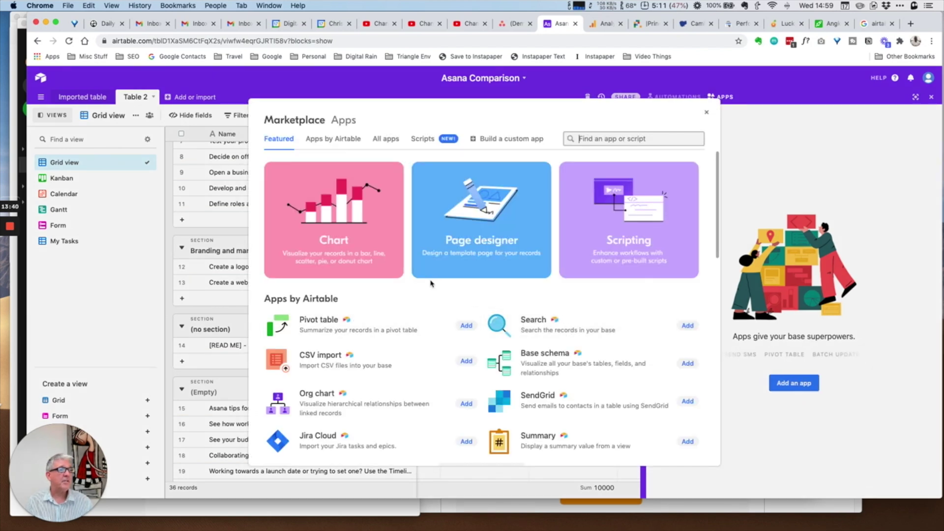
scroll(430, 283, "down", 1)
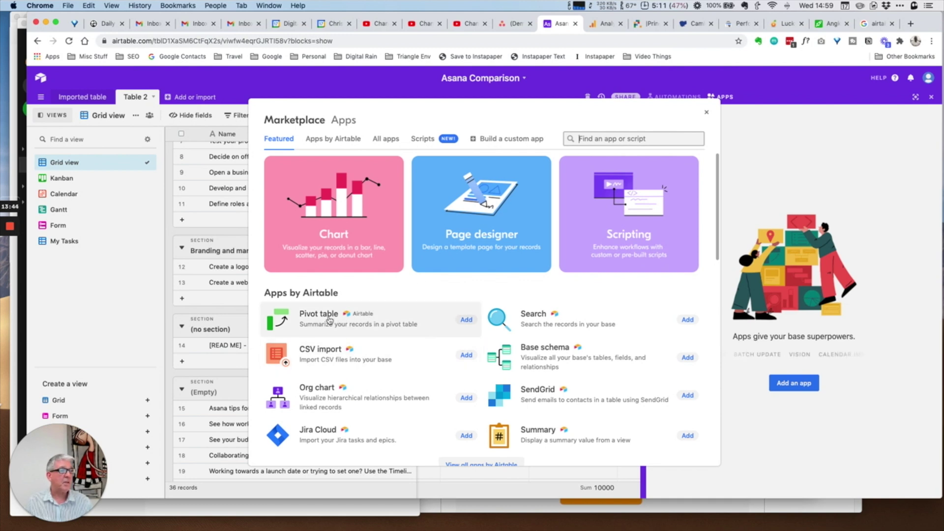
Review the Page designer app's details, then close the marketplace
left_click(484, 226)
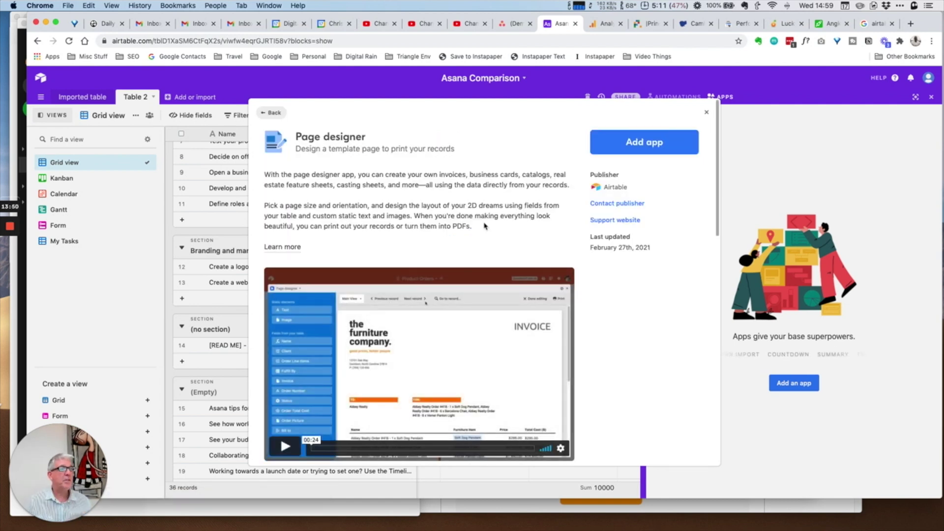
scroll(448, 270, "down", 2)
scroll(448, 270, "down", 6)
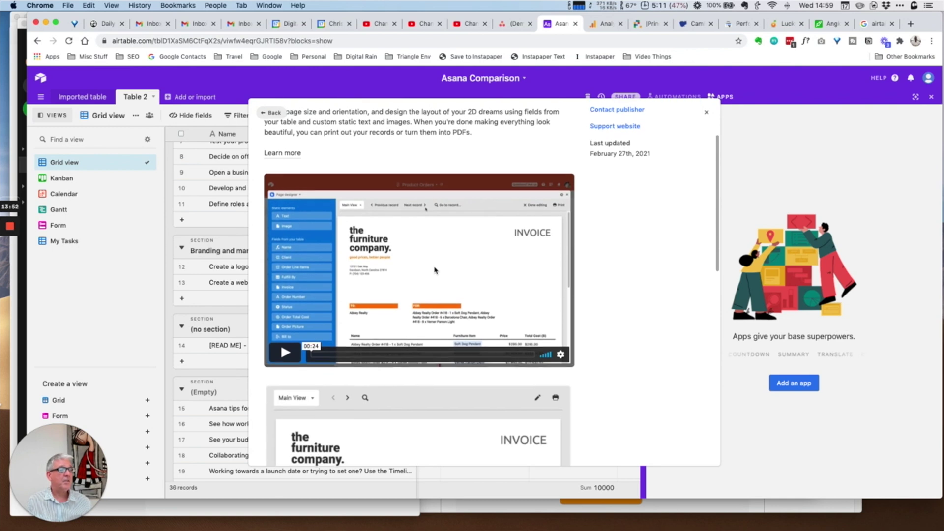
scroll(436, 269, "down", 10)
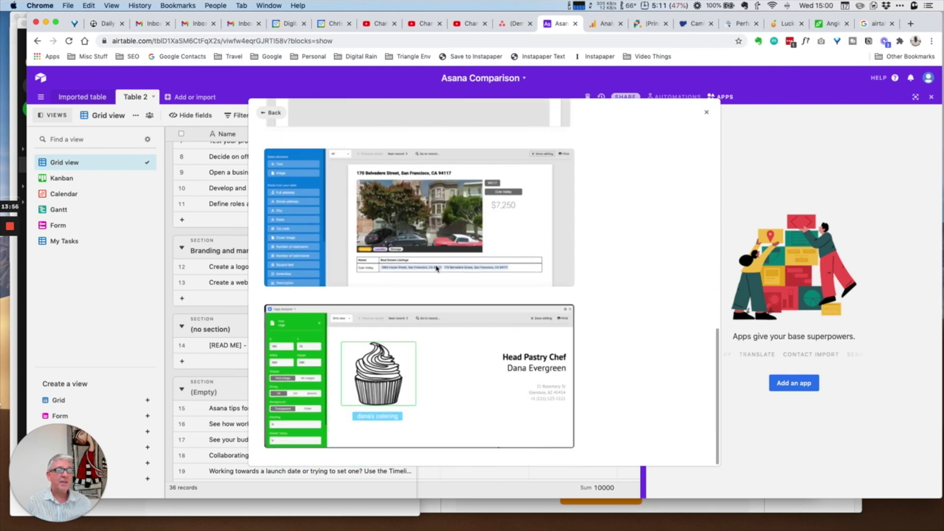
scroll(435, 268, "up", 15)
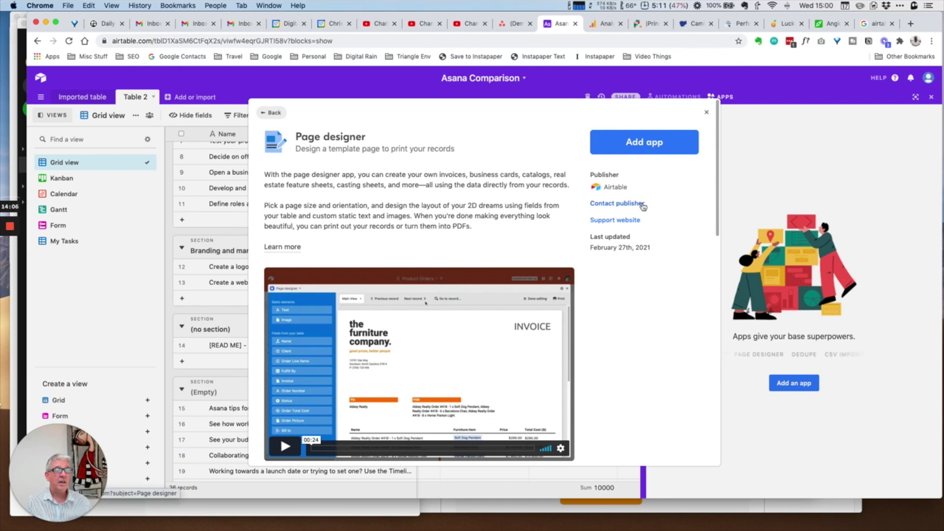
left_click(706, 113)
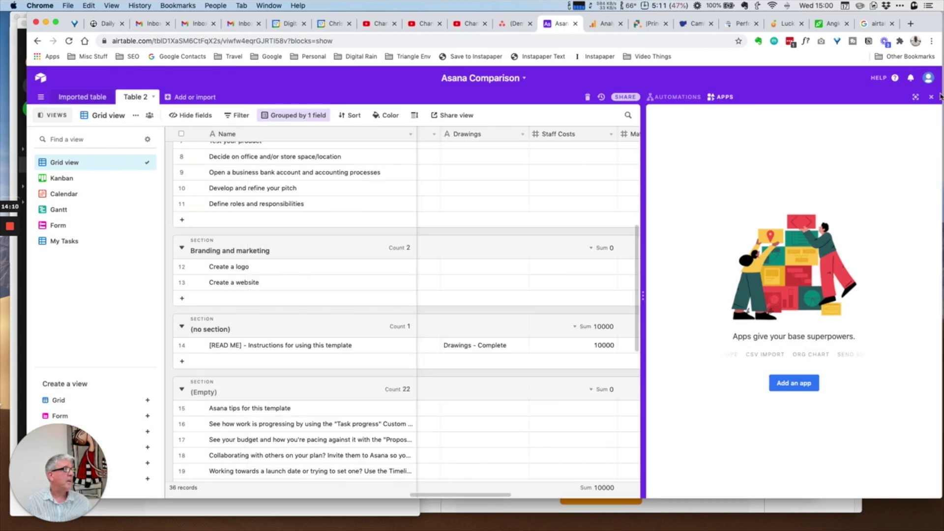
Close the Airtable apps panel, look at Asana's My Tasks list, then return to the Airtable grid
left_click(932, 99)
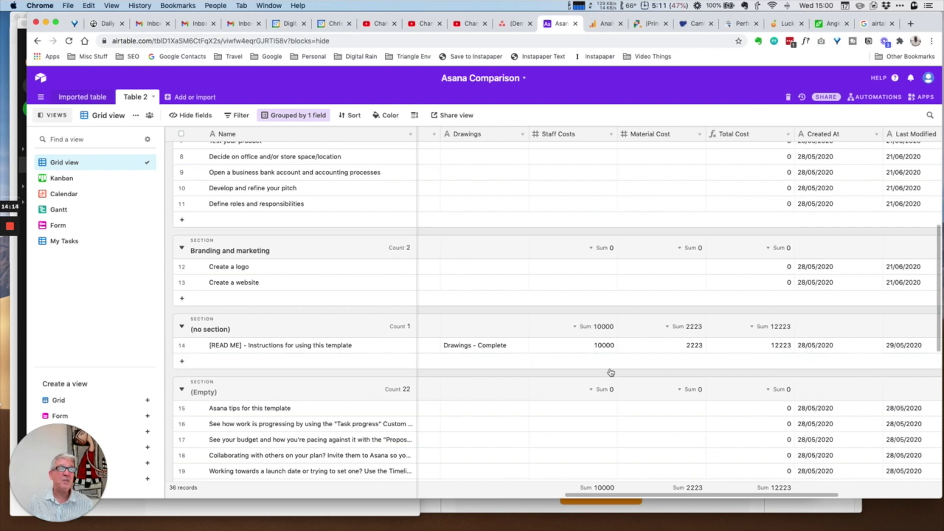
left_click(517, 25)
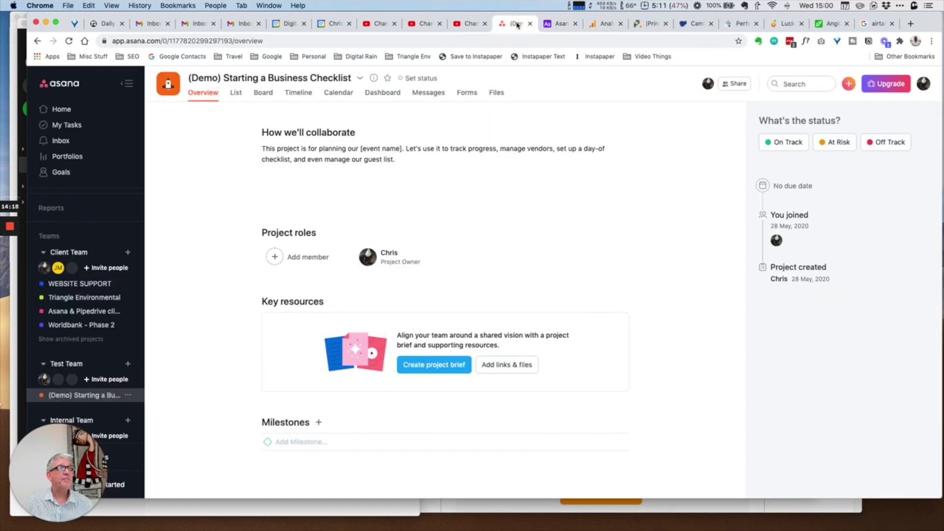
left_click(563, 25)
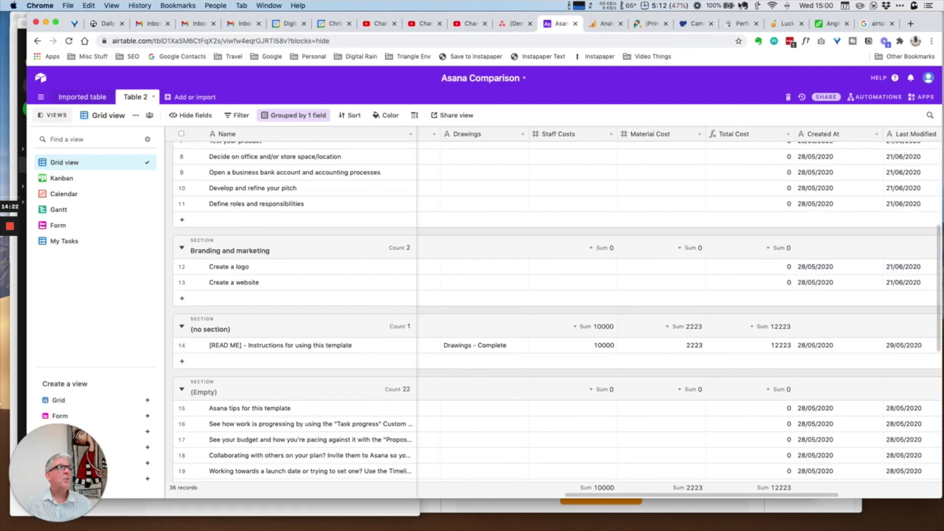
left_click(514, 23)
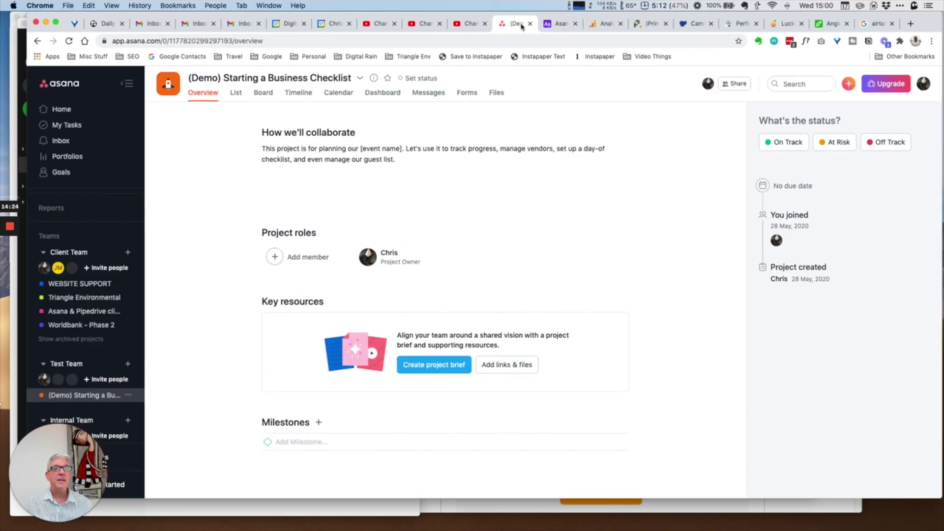
left_click(71, 128)
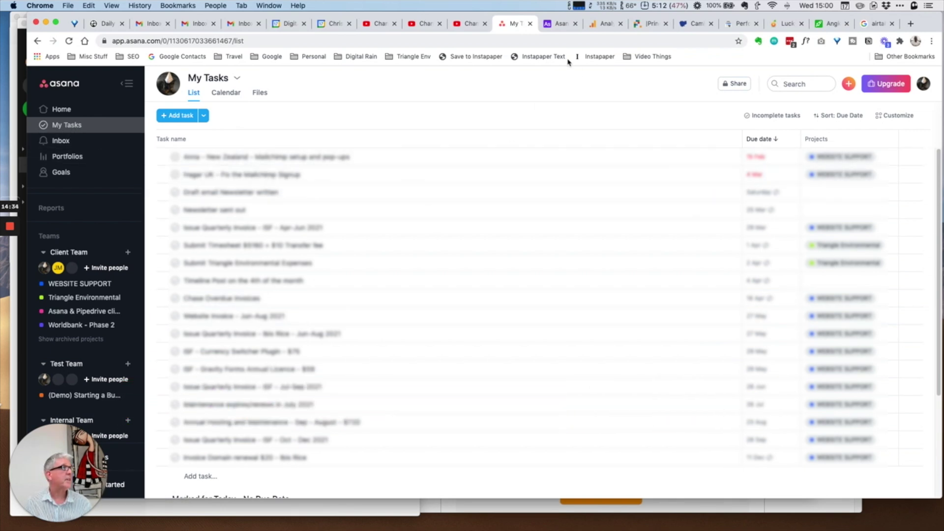
left_click(561, 25)
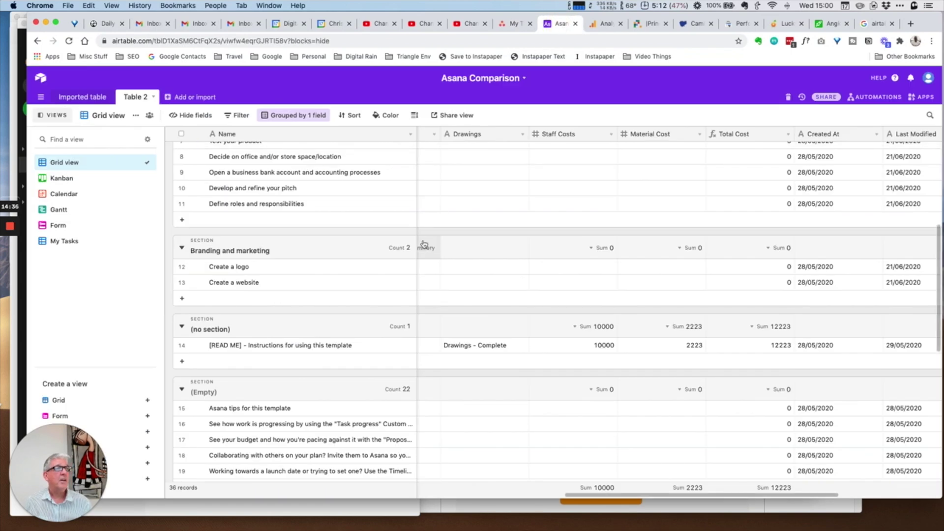
Show Airtable's My Tasks view and check its 'Assignee contains' filter limiting it to two records
scroll(423, 243, "up", 5)
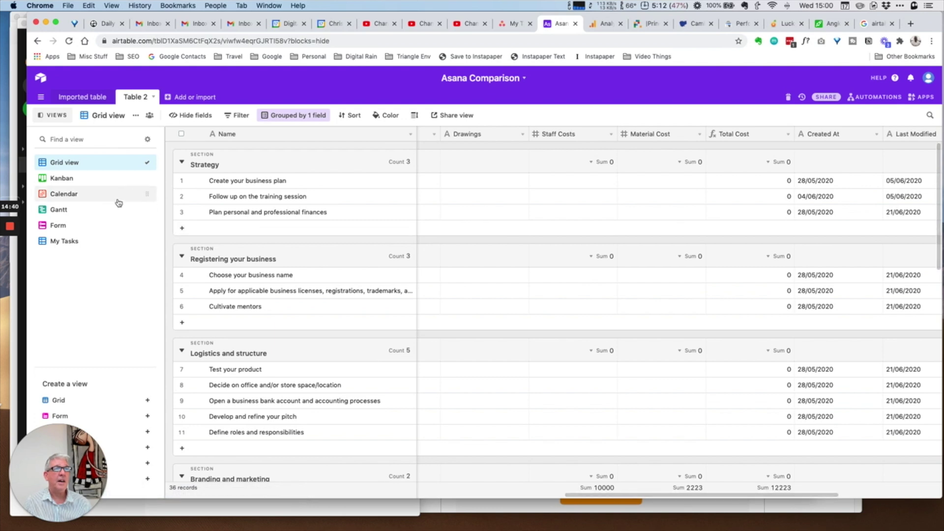
left_click(73, 241)
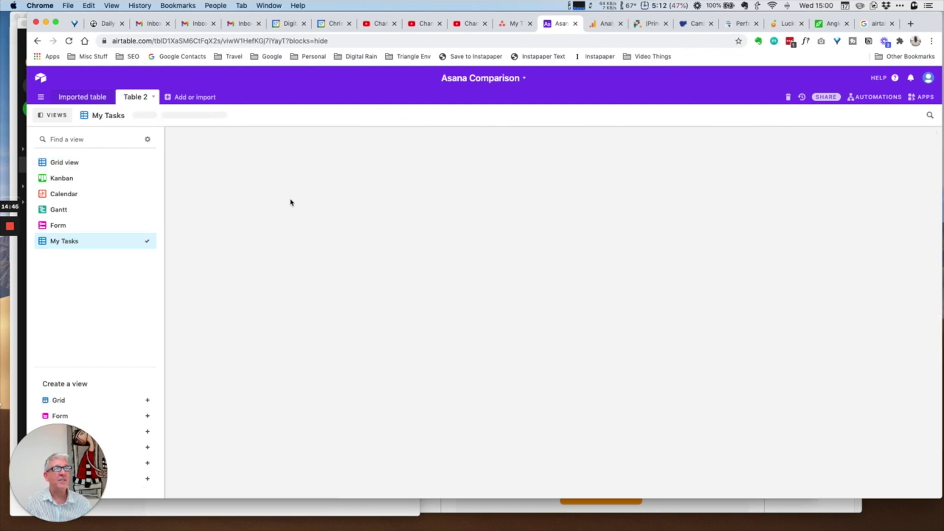
left_click(239, 115)
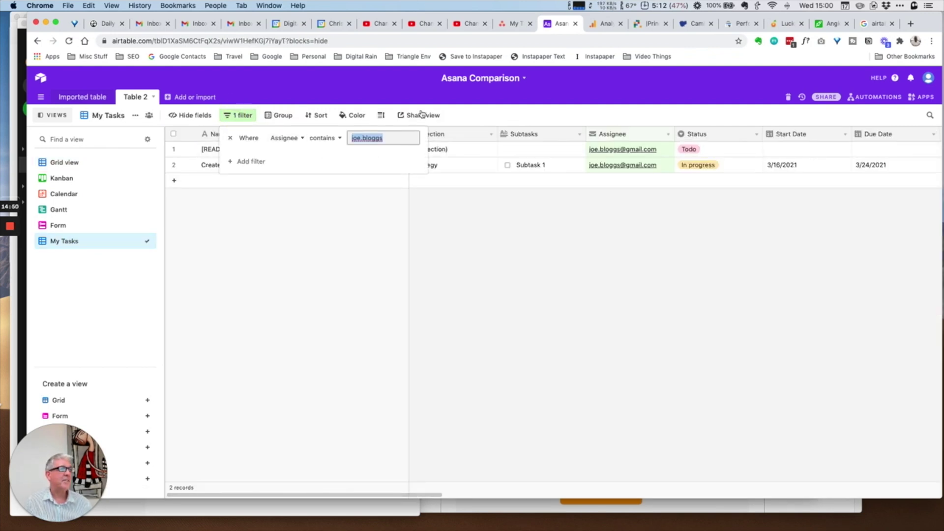
left_click(492, 118)
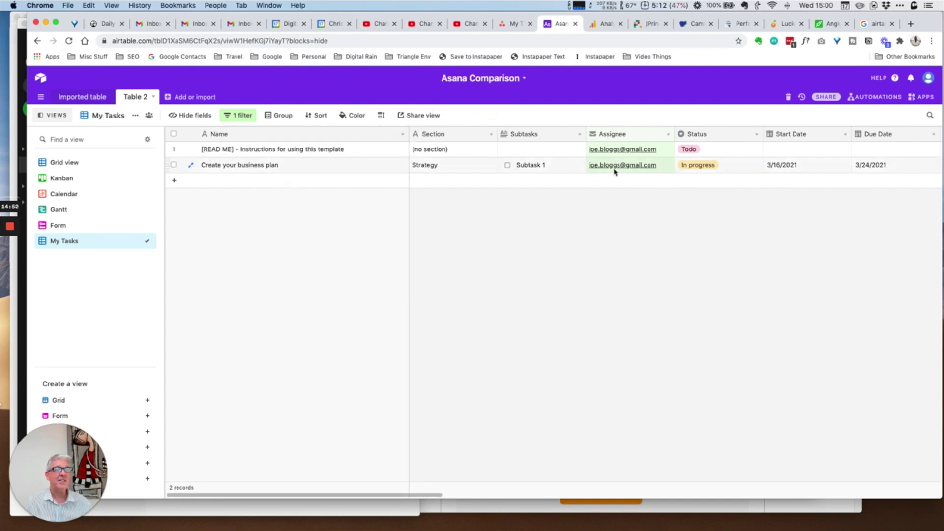